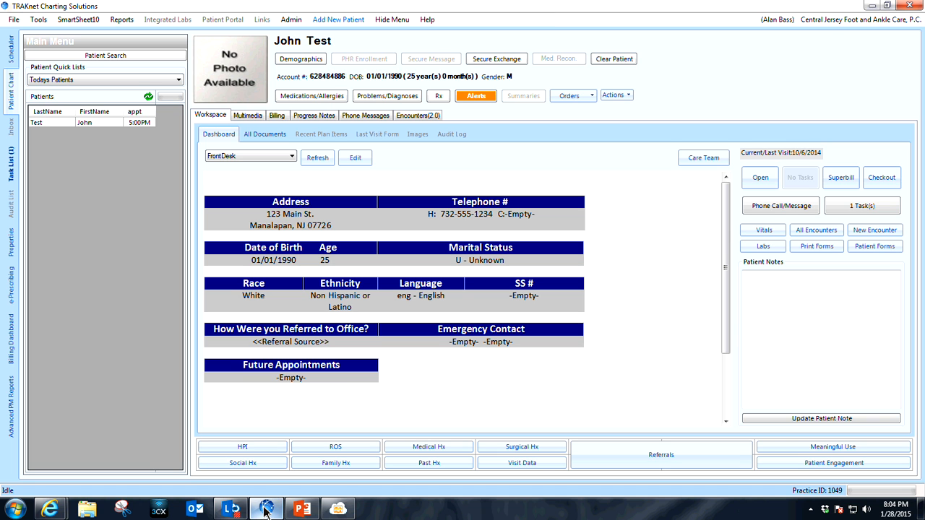
Load the Neuroma - Initial template from Encounters > Neurology in the TRAKnet template import and convert it.
left_click(771, 25)
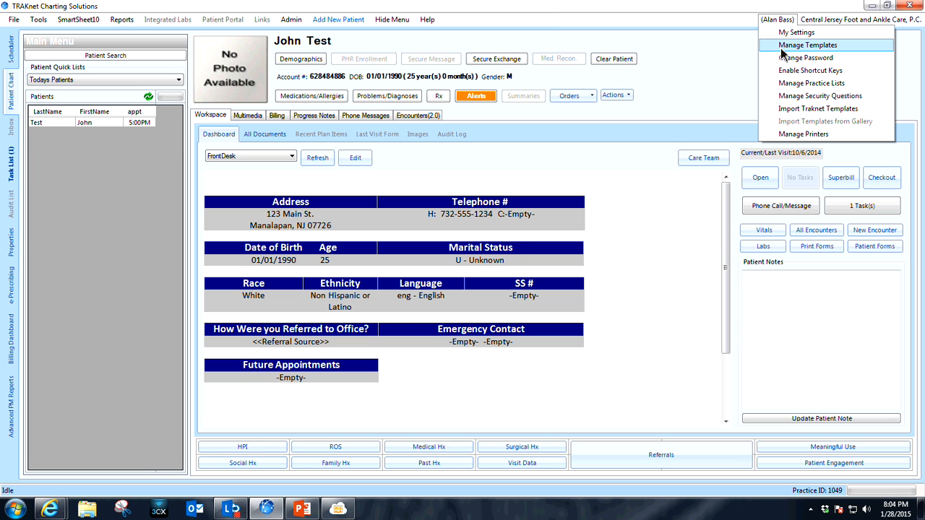
left_click(800, 108)
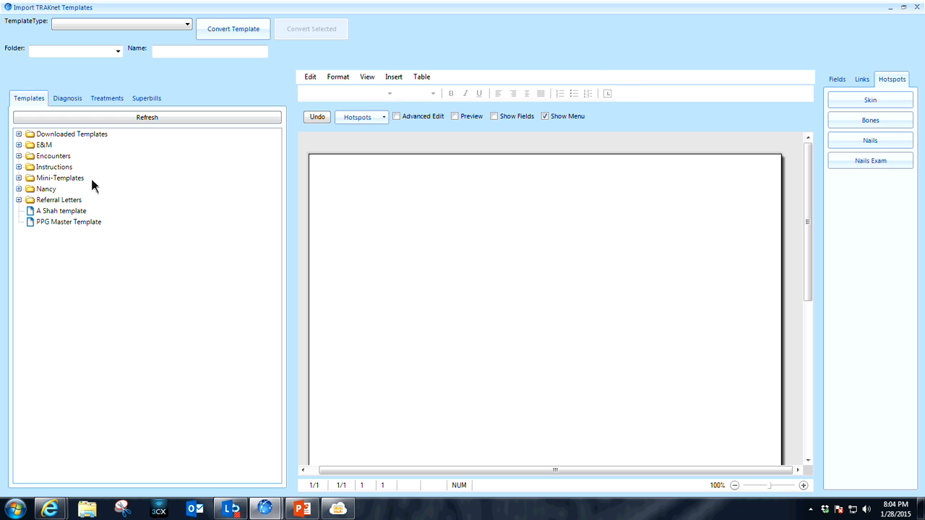
left_click(19, 157)
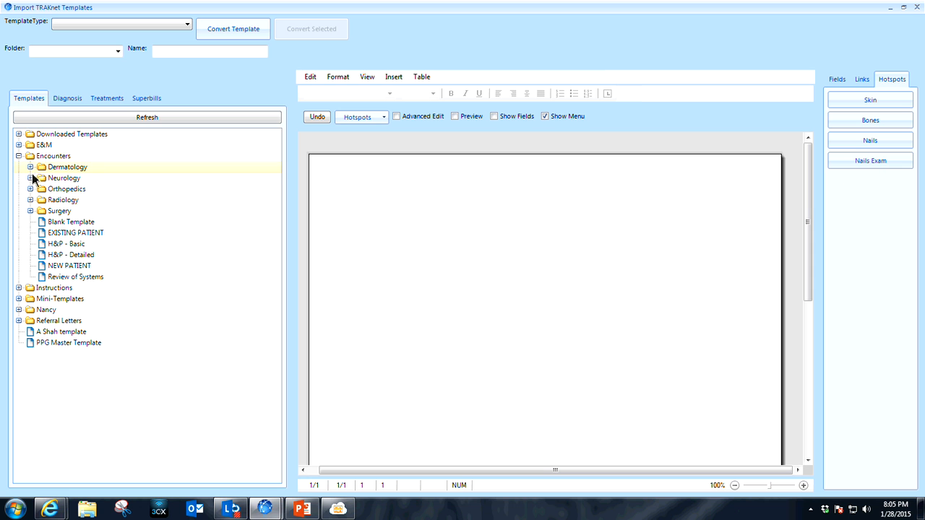
left_click(31, 178)
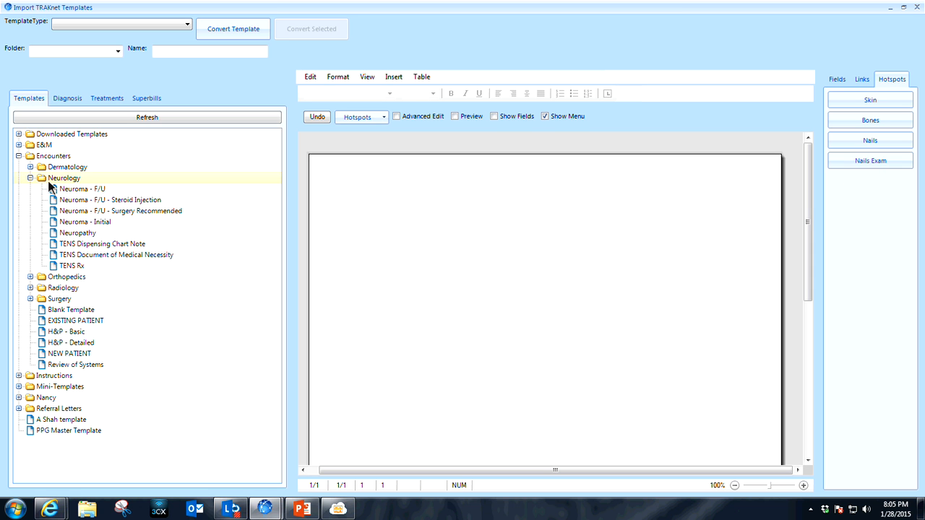
left_click(106, 230)
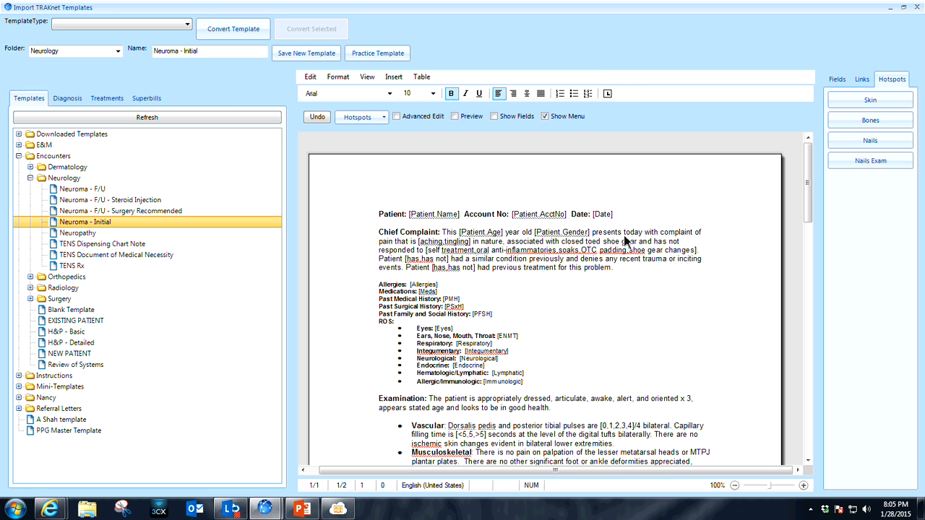
left_click(220, 29)
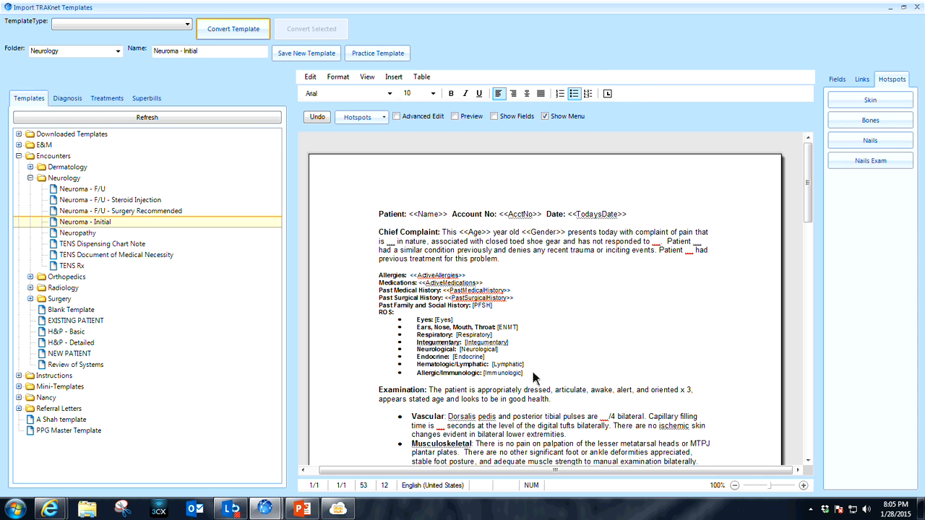
Replace the bulleted body-system list under the ROS heading with the ROS quick link from VisitFields.
left_click_drag(522, 374, 382, 327)
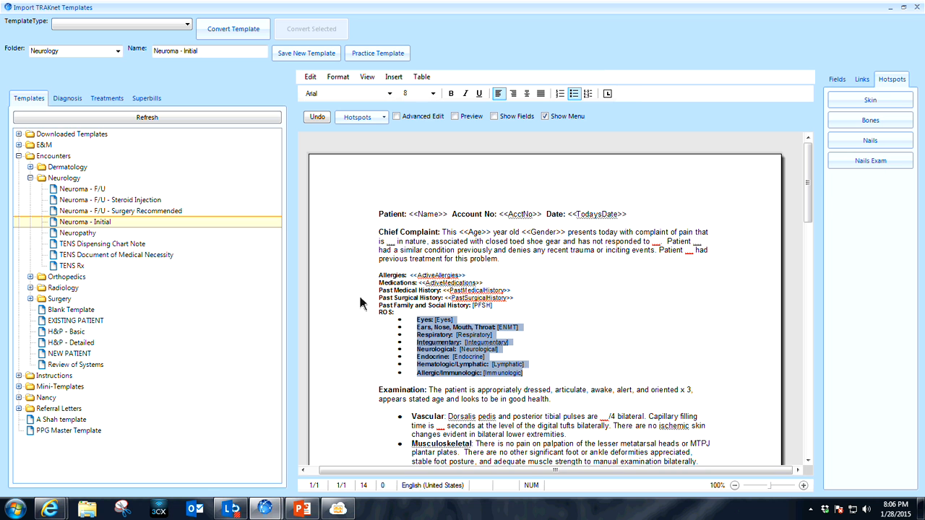
key("Delete")
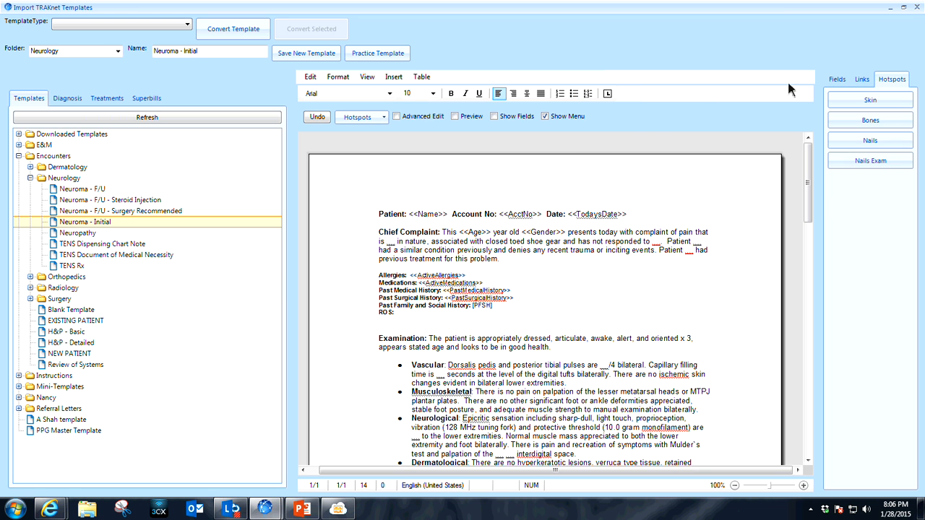
left_click(862, 80)
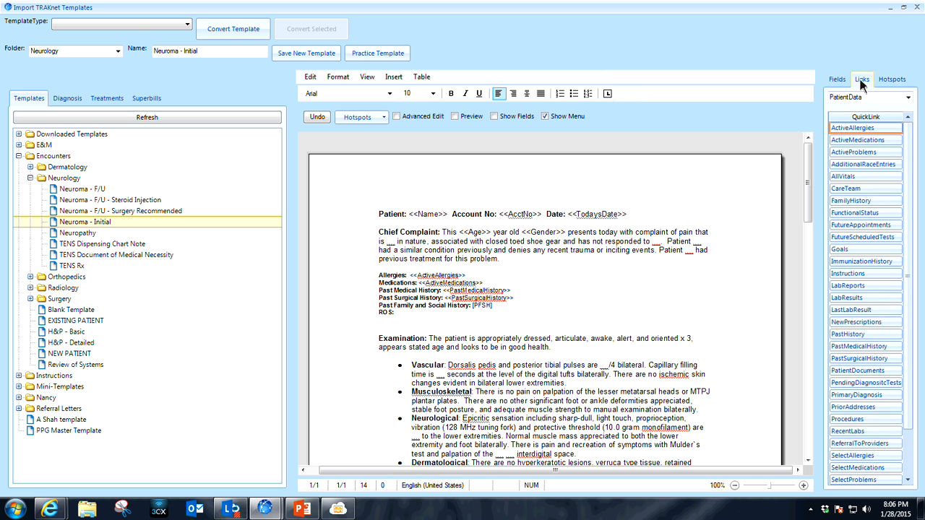
left_click(909, 98)
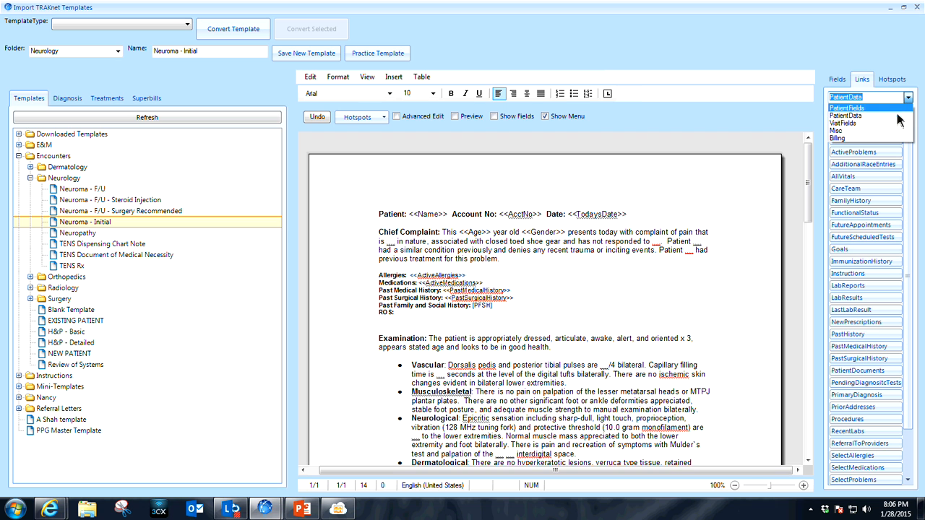
left_click(896, 123)
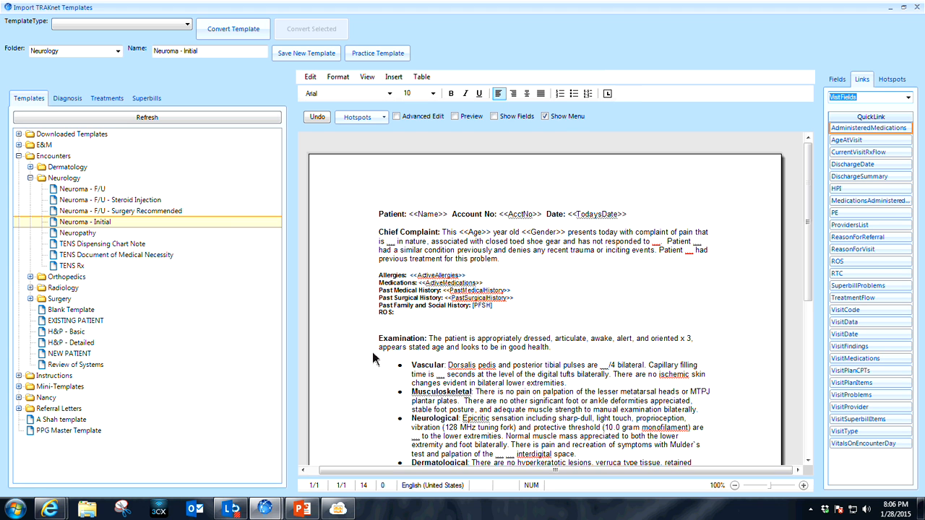
left_click(383, 326)
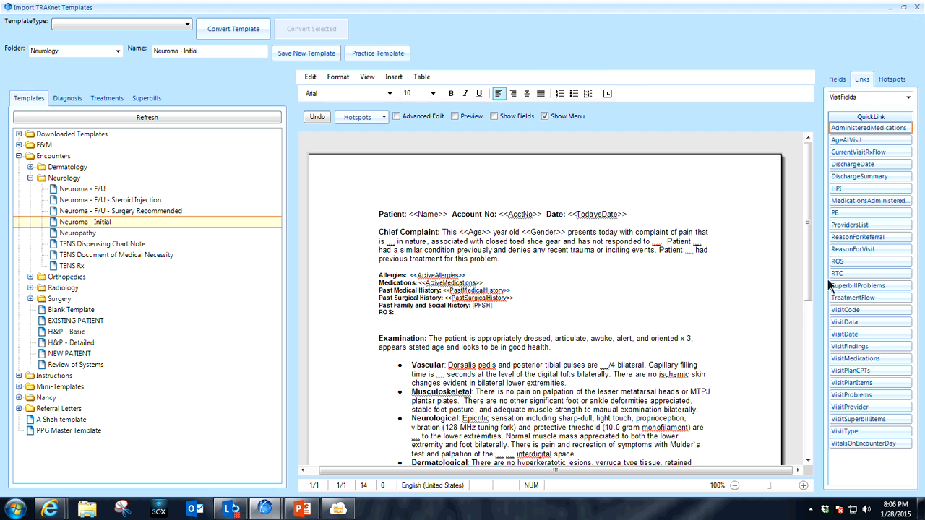
left_click(855, 266)
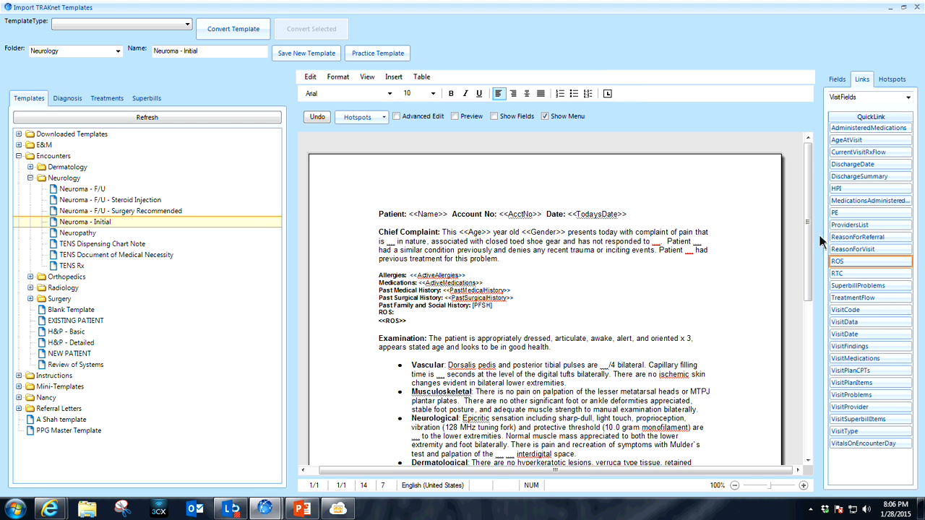
Set the template type to Encounter Forms and save the converted Neuroma - Initial as a new template.
left_click(187, 26)
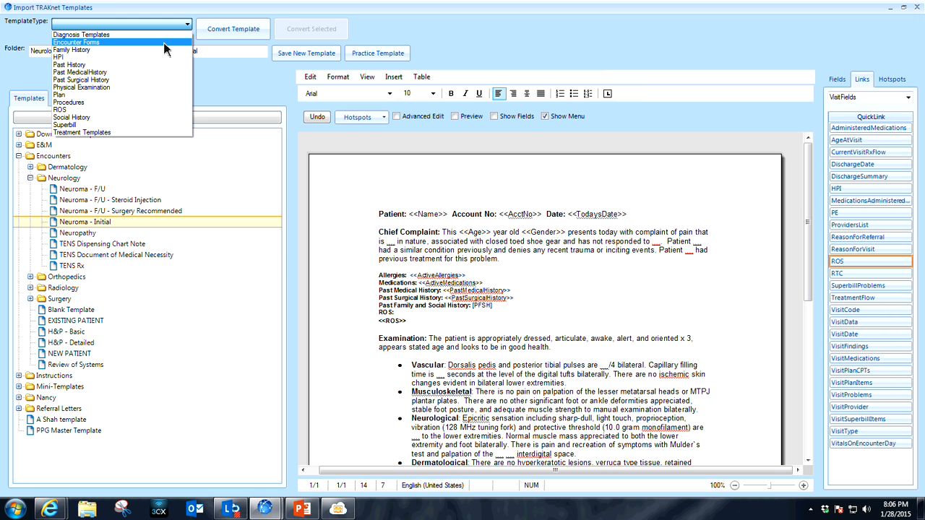
left_click(165, 44)
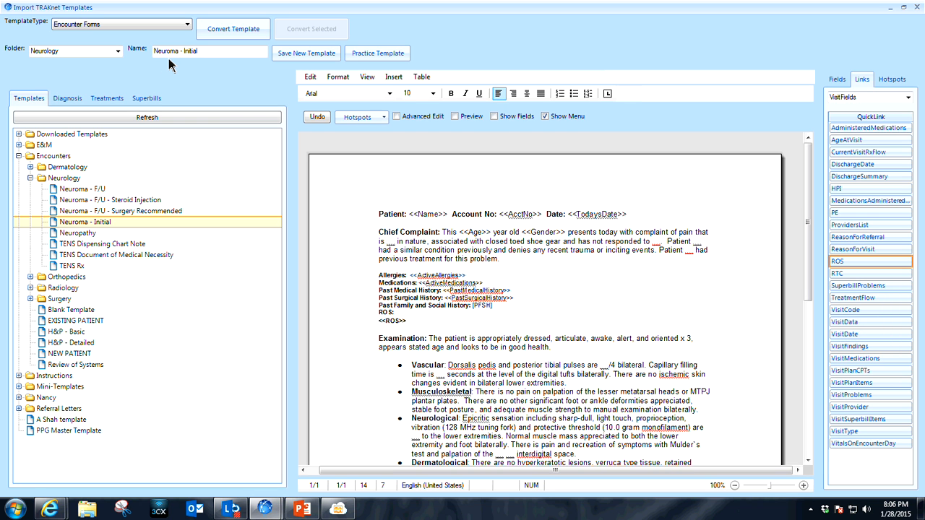
left_click(303, 58)
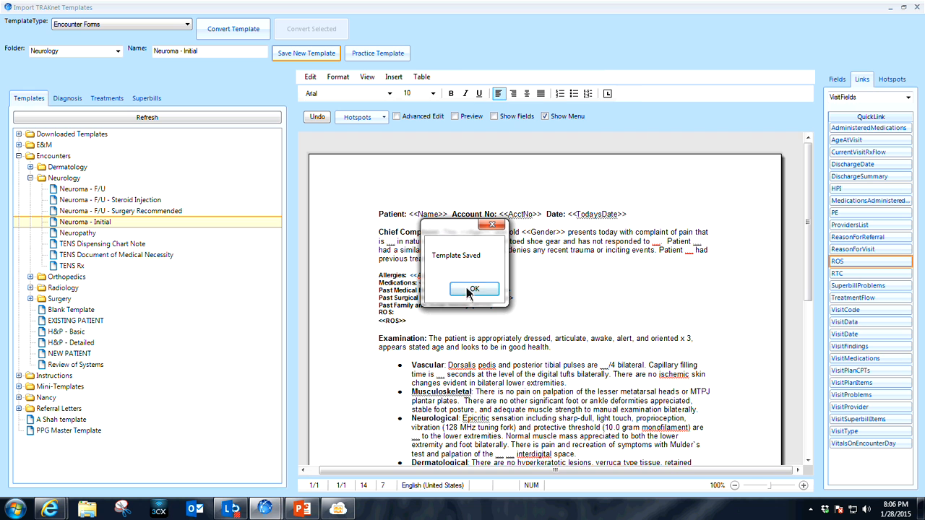
left_click(471, 291)
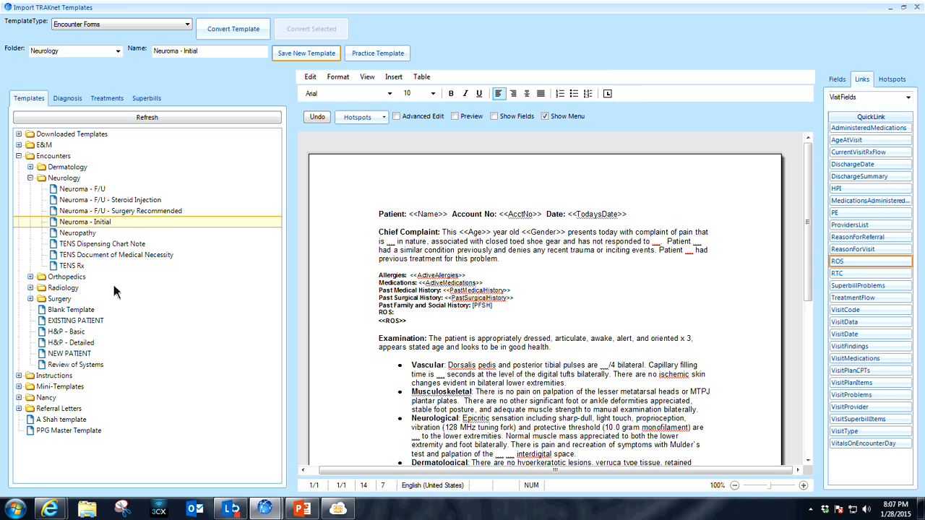
Start a batch conversion of the whole Neurology folder as Encounter Forms.
left_click(43, 181)
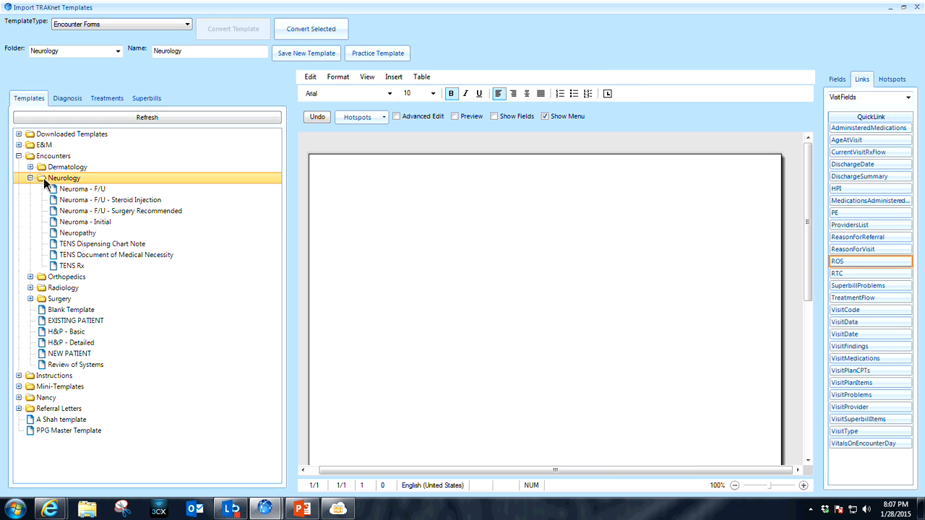
left_click(30, 179)
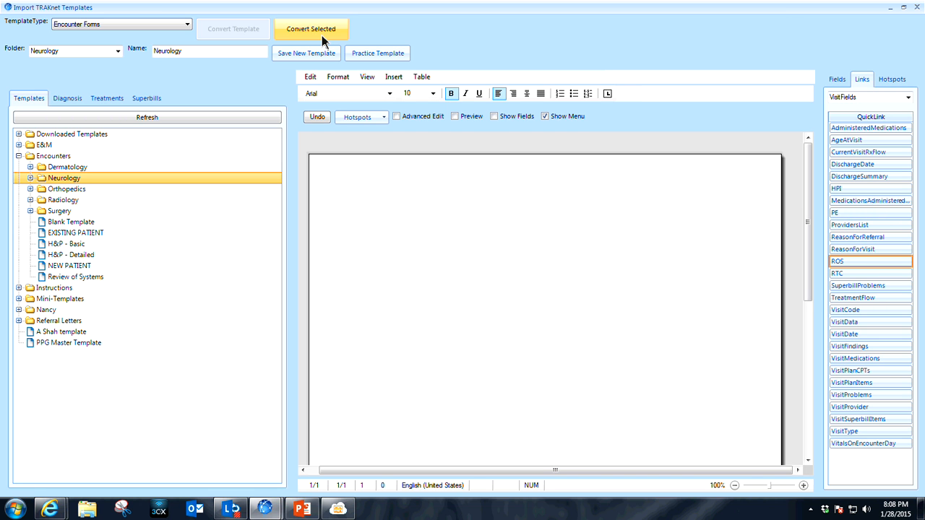
left_click(322, 36)
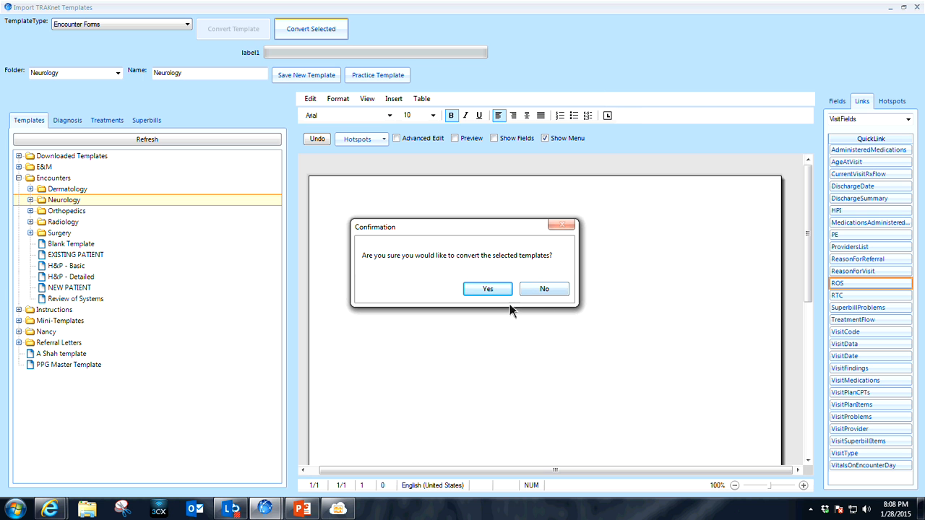
left_click(489, 290)
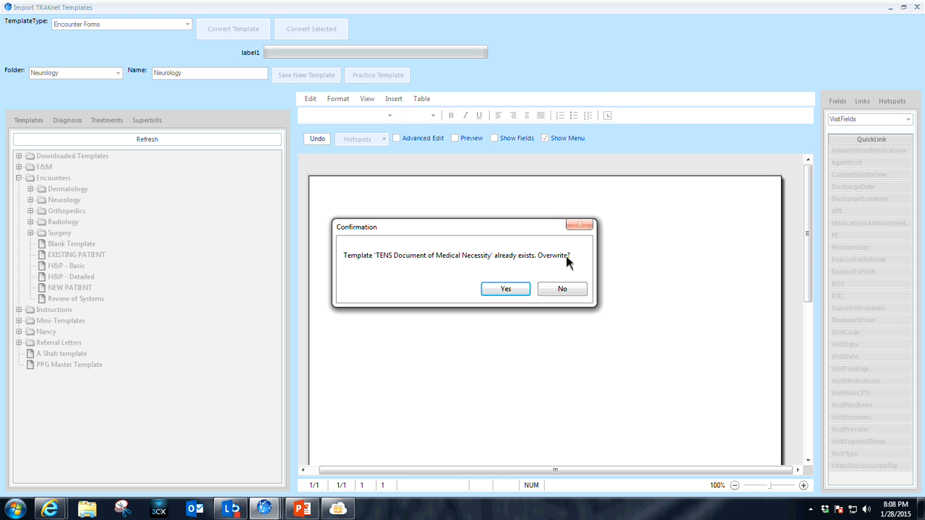
Overwrite each existing Neurology template during the batch conversion and close the completion message.
left_click(506, 291)
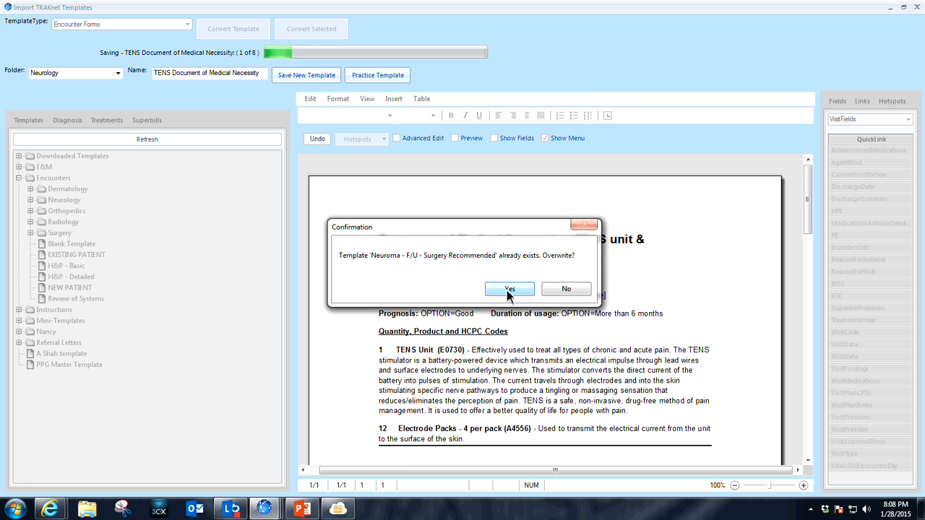
left_click(508, 290)
left_click(508, 291)
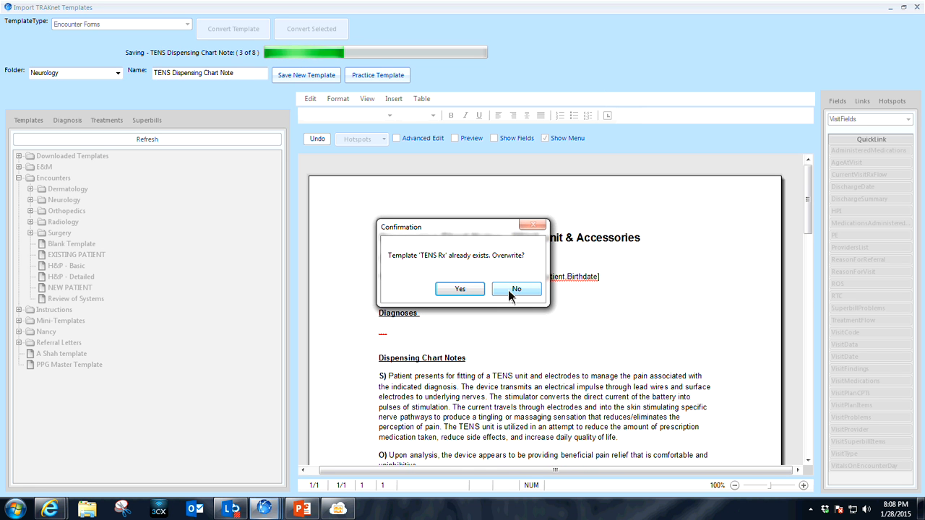
left_click(469, 289)
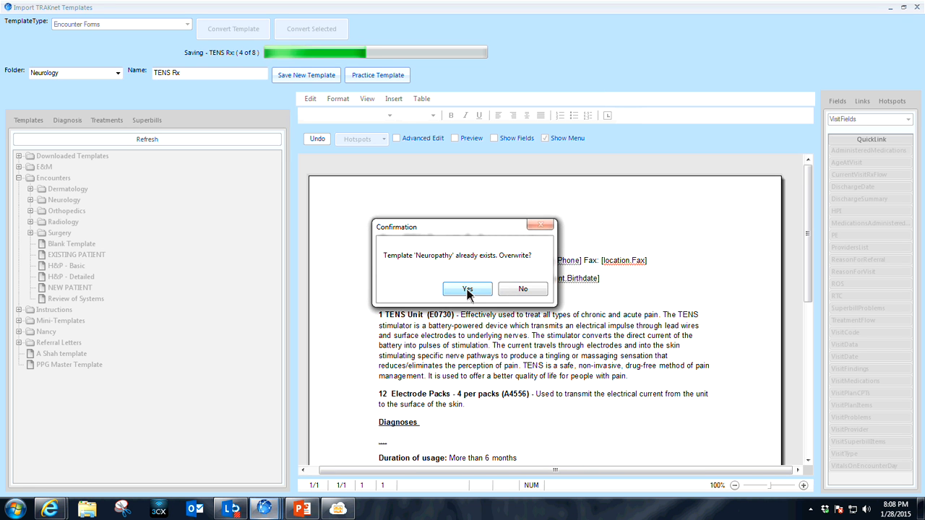
left_click(468, 290)
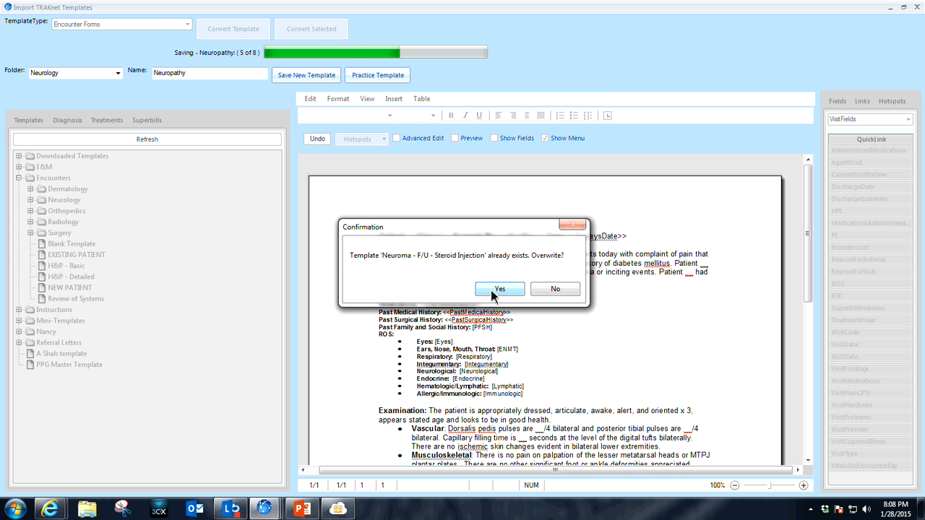
left_click(493, 290)
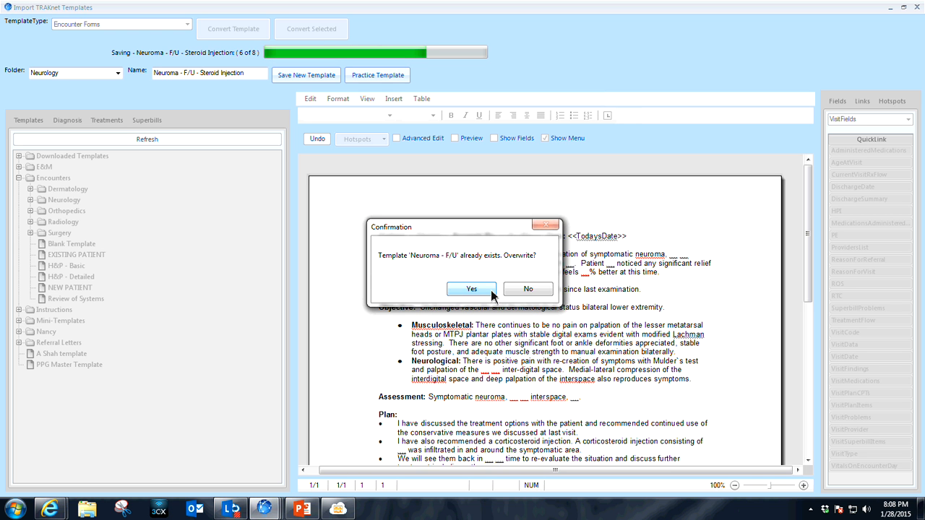
left_click(492, 290)
left_click(485, 288)
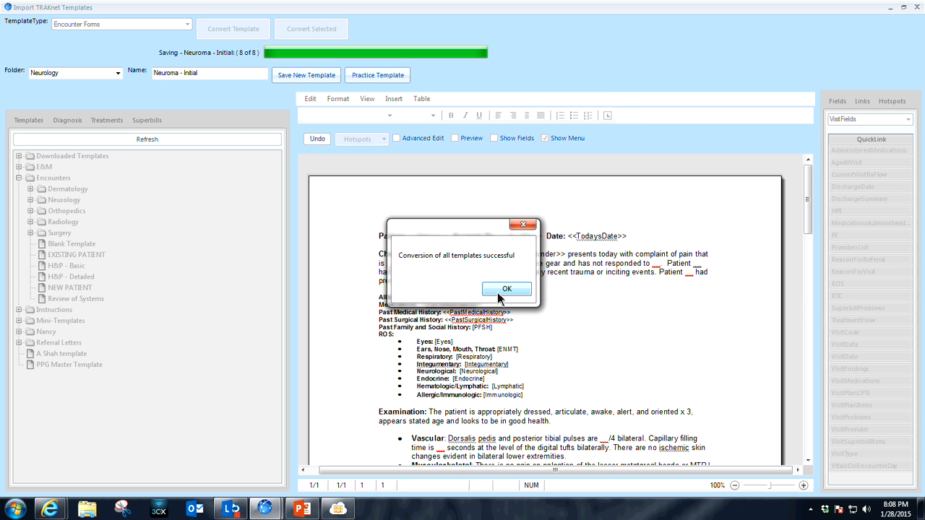
left_click(505, 289)
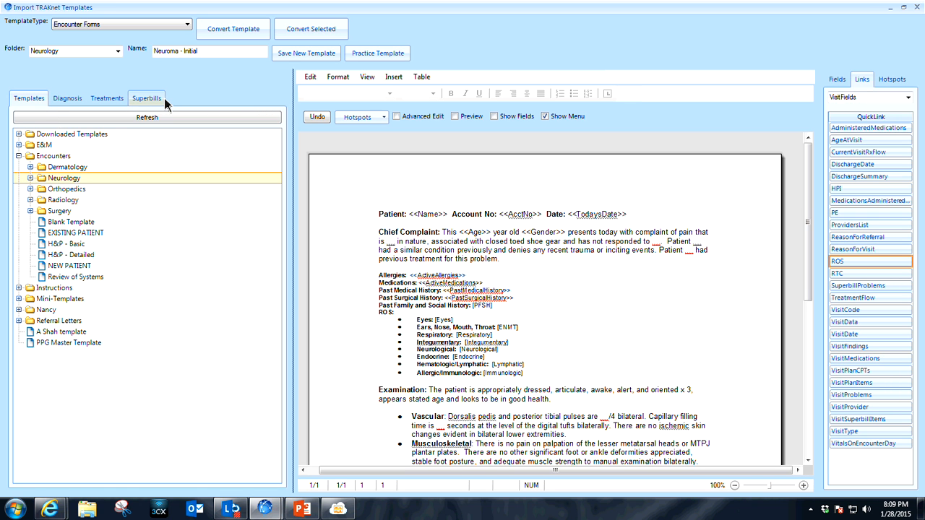
Search the diagnosis templates for code 250.60.
left_click(81, 106)
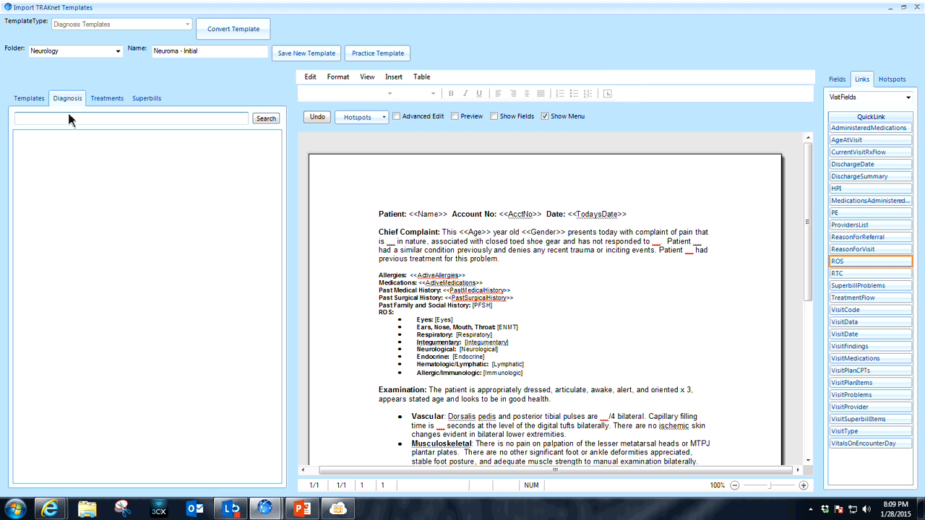
type("250.60")
left_click(265, 118)
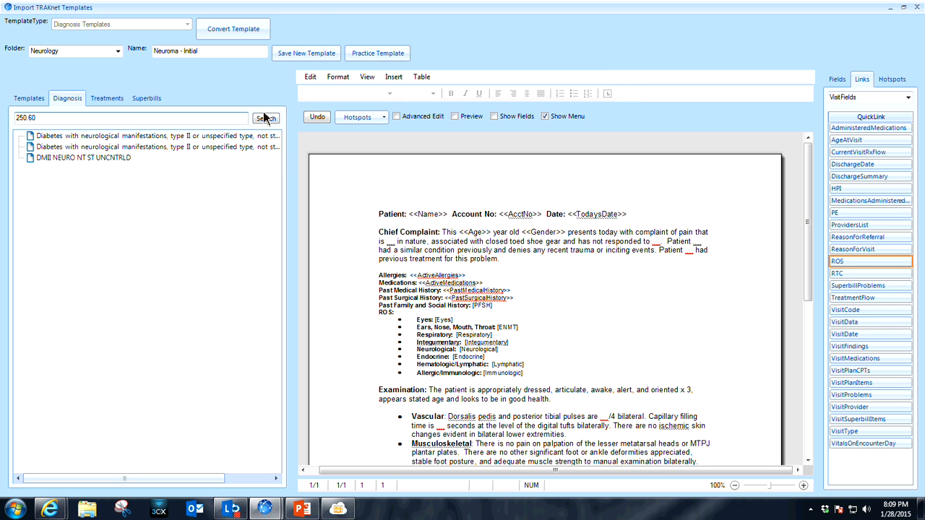
Try to convert the first diabetes with neurological manifestations template and save the second as new, declining to save it blank.
left_click(133, 136)
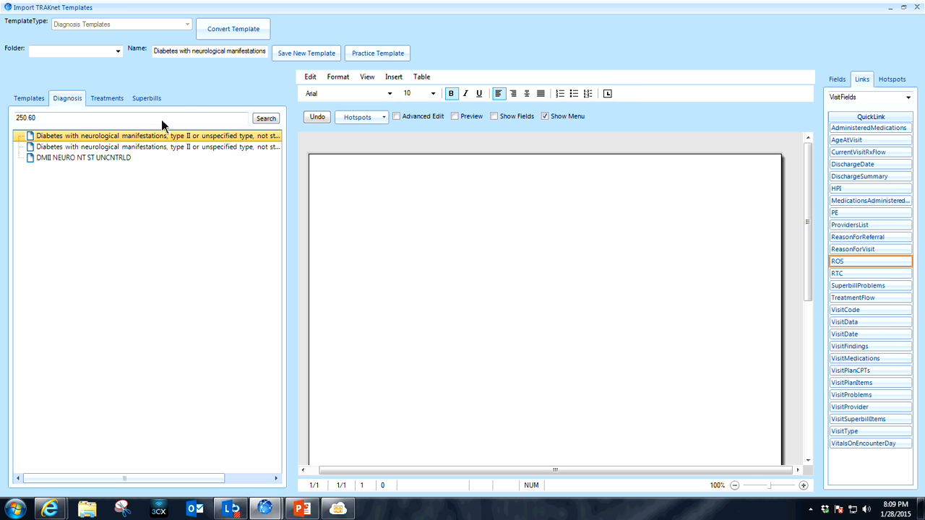
left_click(242, 34)
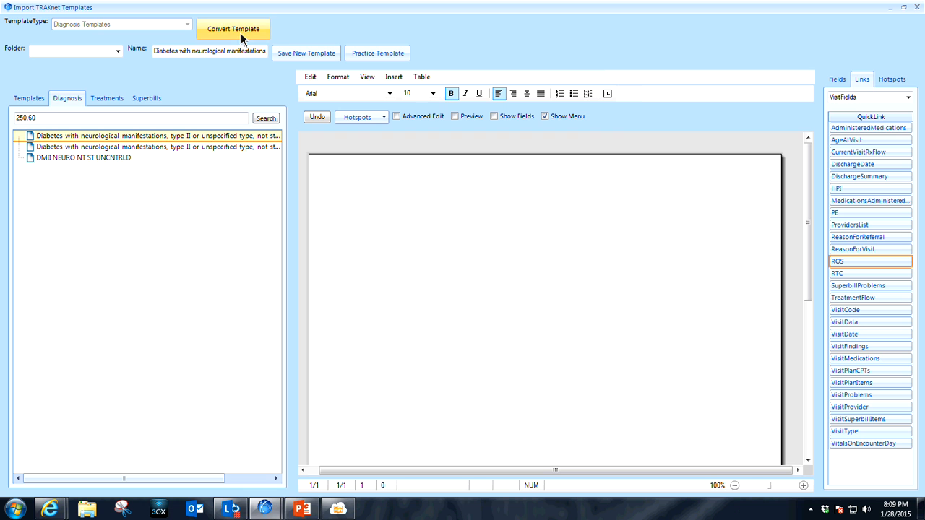
left_click(159, 148)
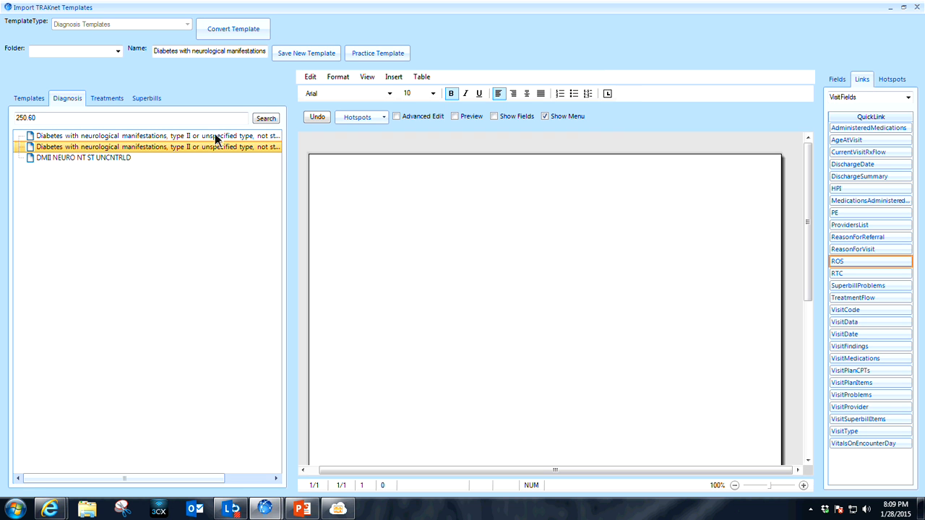
left_click(263, 119)
left_click(243, 149)
left_click(308, 55)
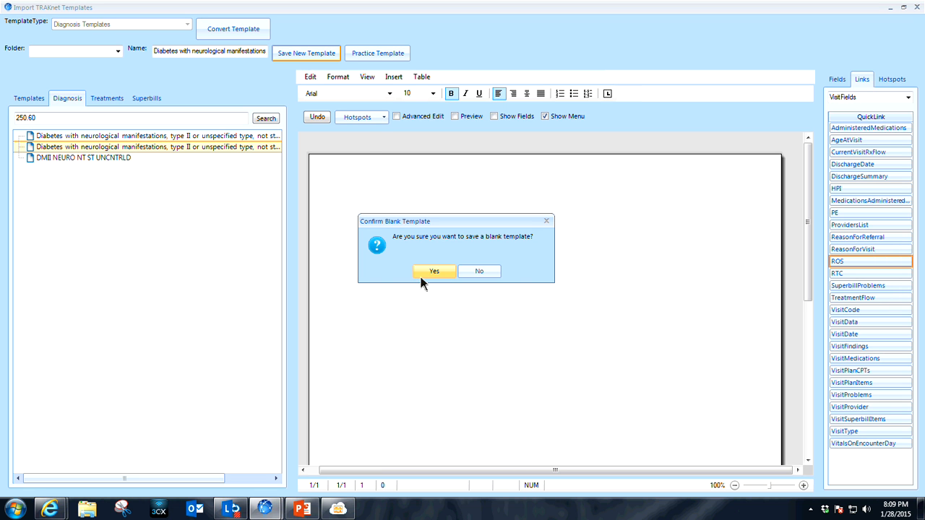
left_click(496, 274)
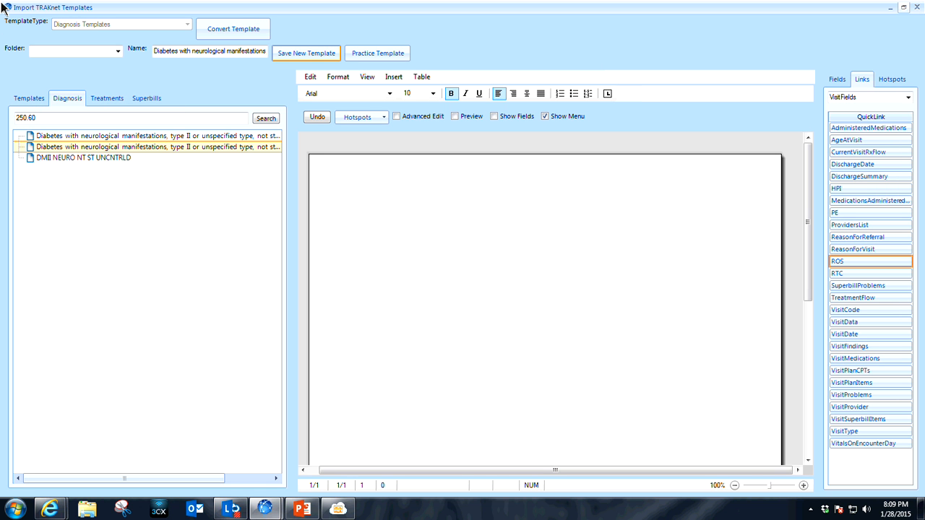
Close and reopen the Import TRAKnet Templates window, and search the diagnosis templates for code 250.60.
left_click(904, 7)
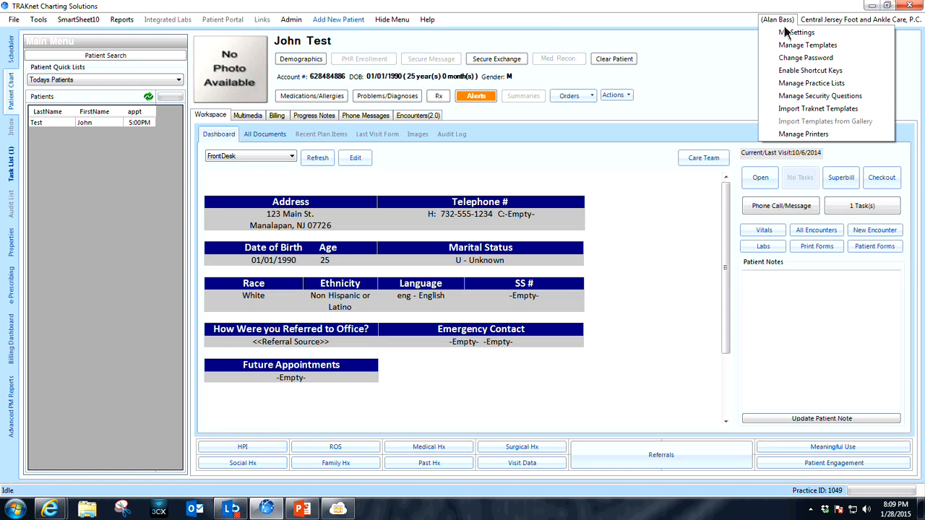
left_click(794, 110)
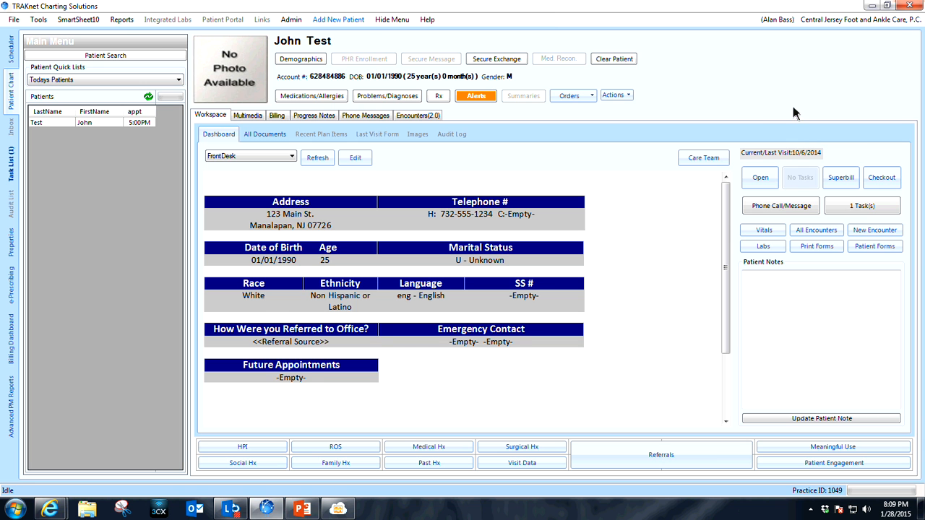
left_click(71, 100)
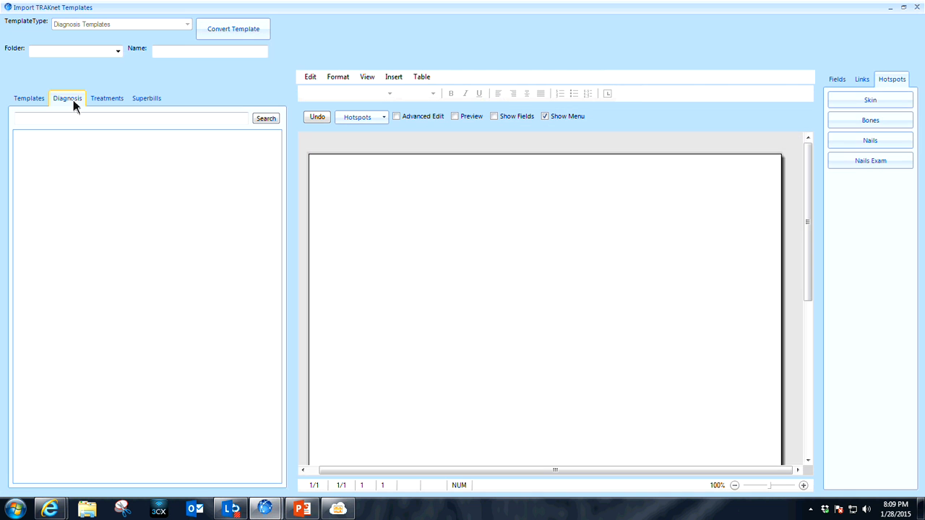
left_click(69, 121)
type("250.60")
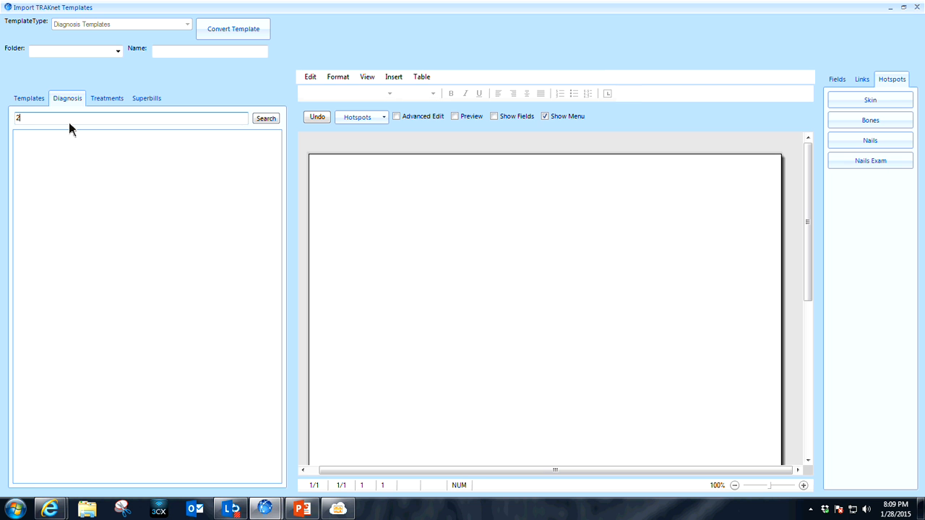
left_click(268, 120)
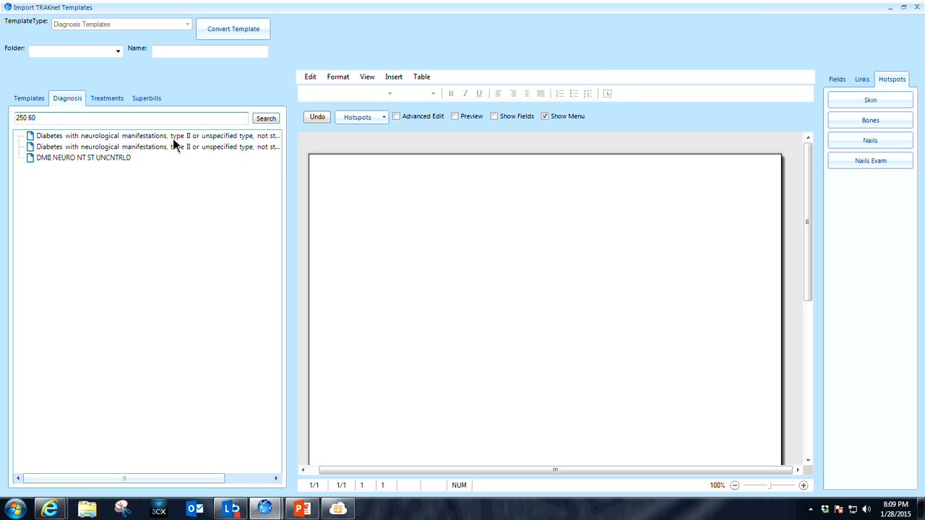
Check the two diabetes with neurological manifestations templates, and save DMII NEURO NT ST UNCNTRLD as a new diagnosis template.
left_click(175, 138)
left_click(160, 148)
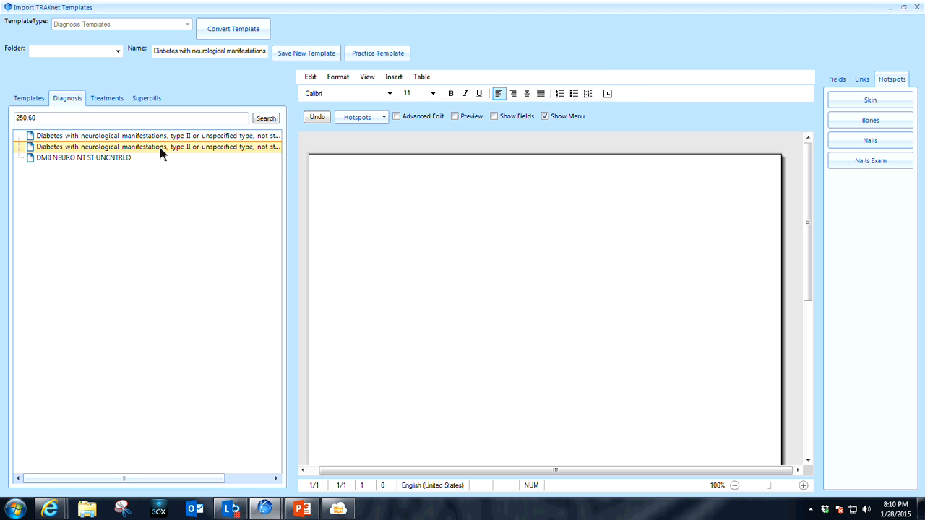
left_click(120, 160)
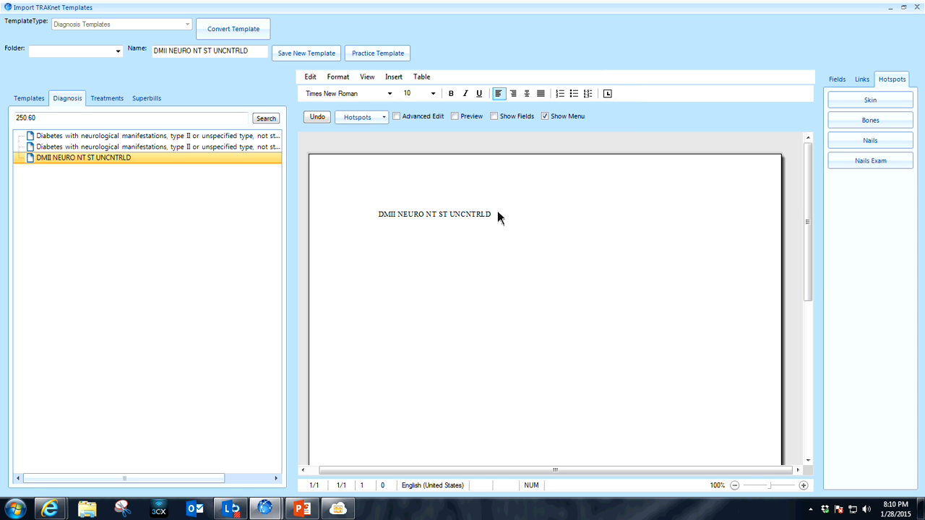
left_click(305, 58)
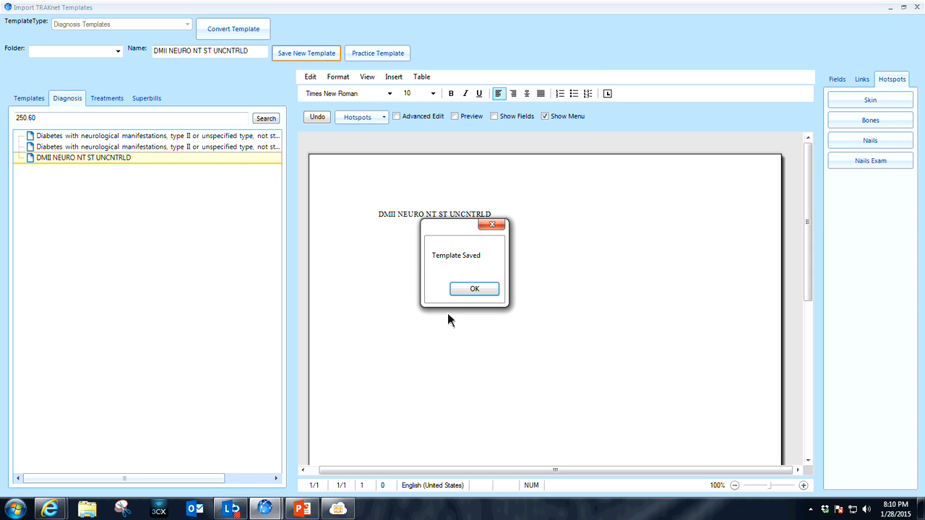
left_click(475, 290)
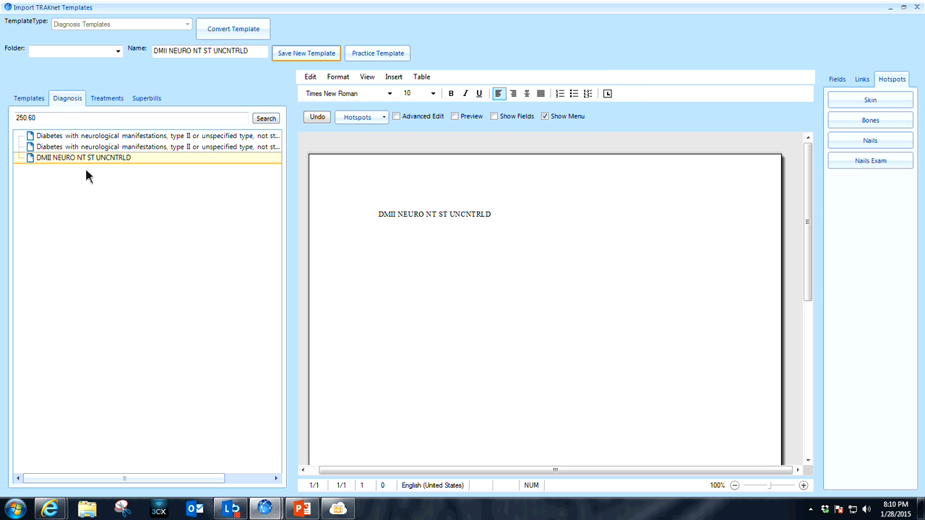
Search the treatment templates for code 11720 and convert the Debridement of Toenails (1-5) template.
left_click(116, 98)
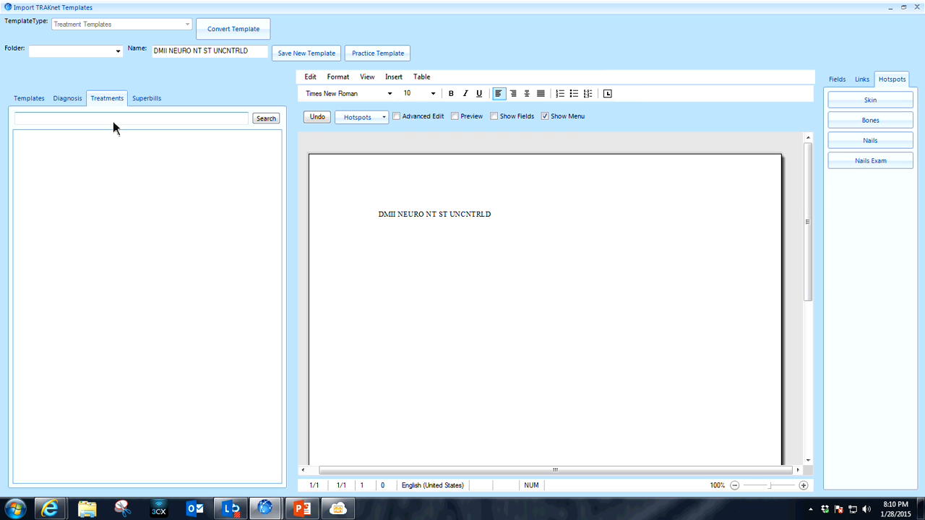
left_click(112, 122)
type("11720")
left_click(262, 126)
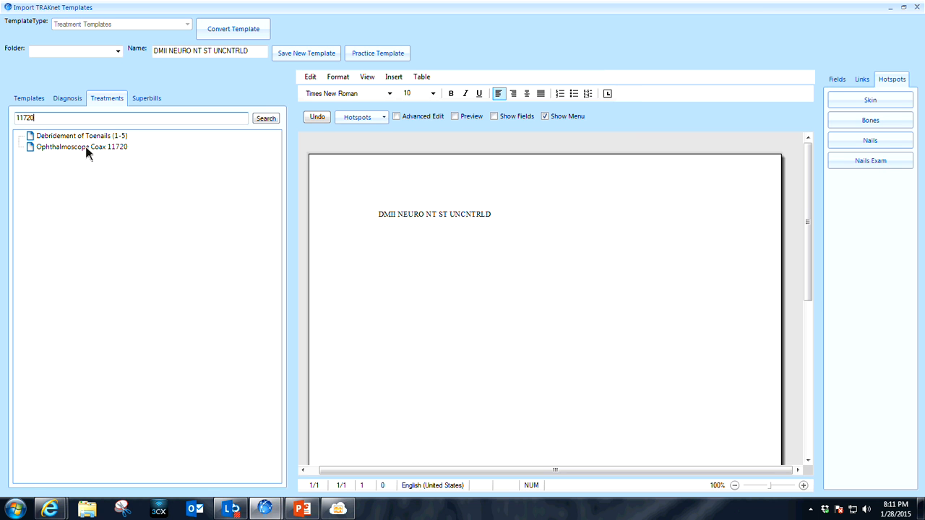
left_click(89, 136)
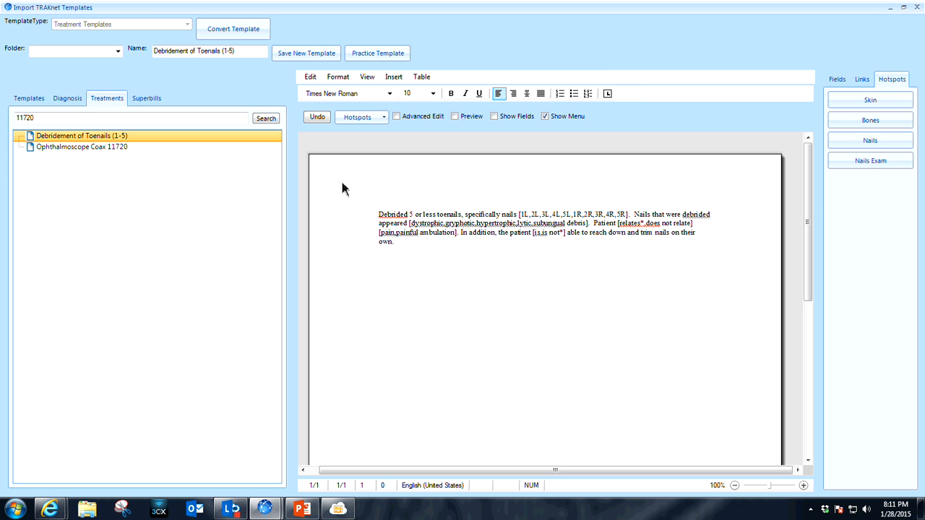
left_click(243, 30)
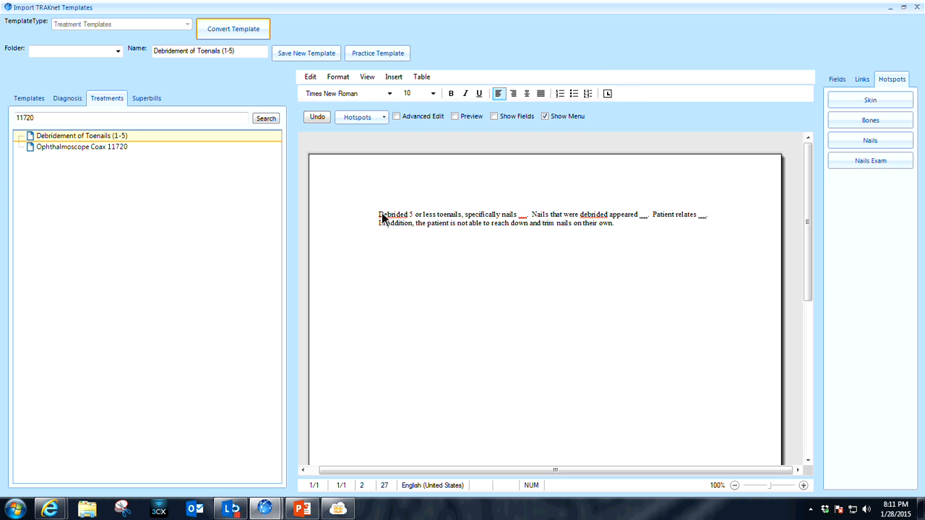
Format all of the converted debridement text as Arial size 11 and save it as a new treatment template.
left_click_drag(382, 214, 372, 194)
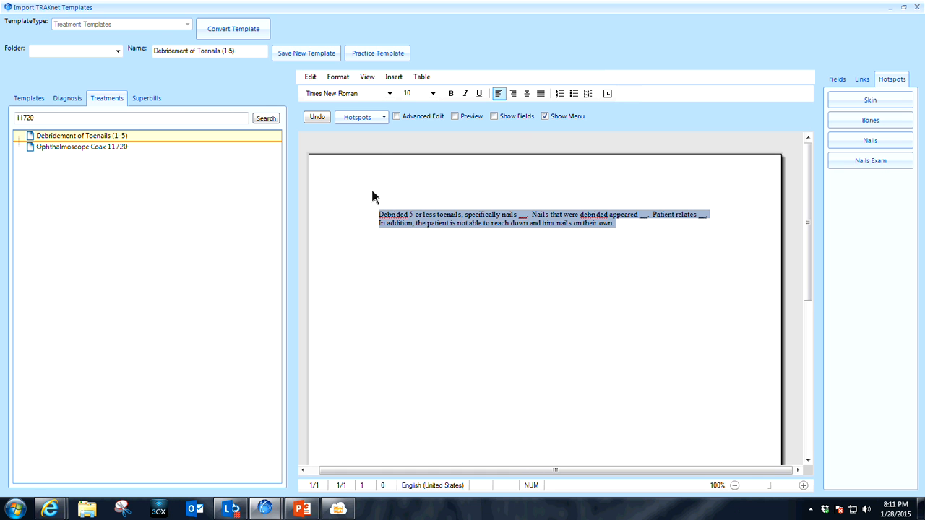
left_click(390, 94)
scroll(392, 124, "up", 20)
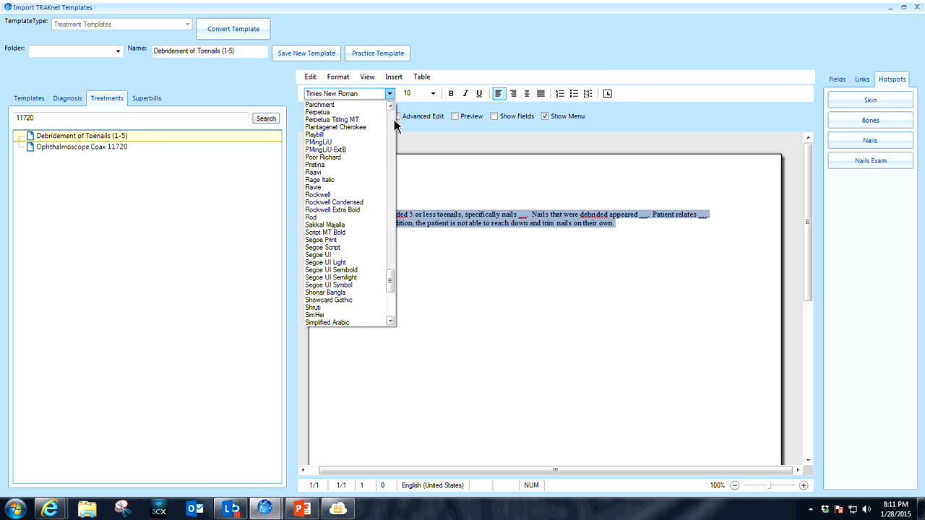
left_click(318, 165)
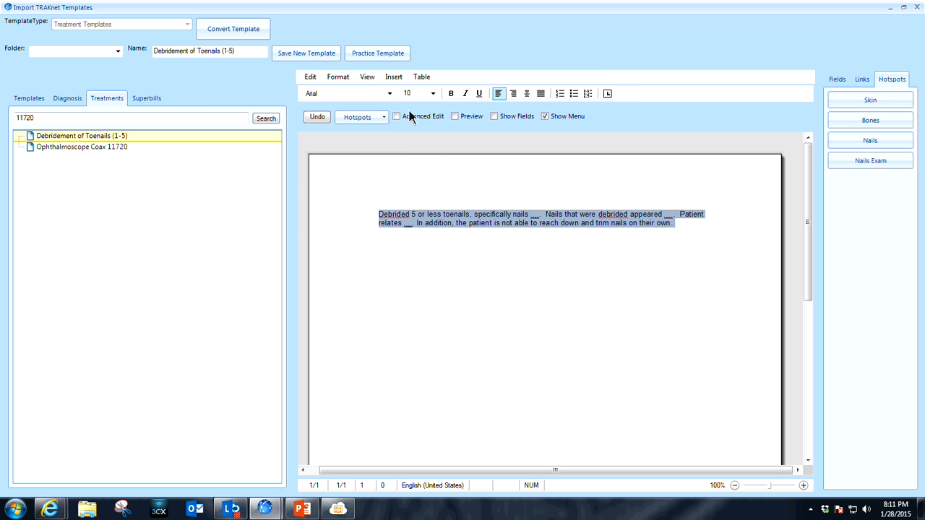
left_click(433, 94)
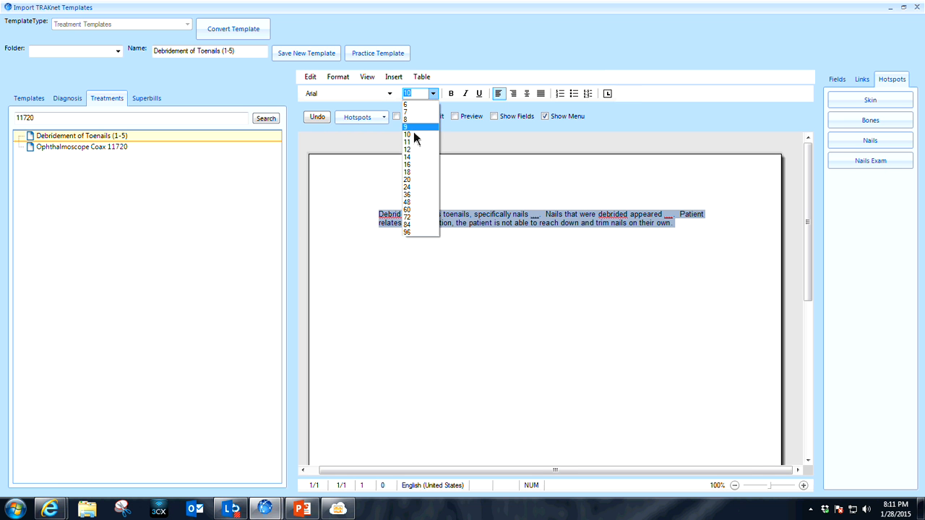
left_click(416, 141)
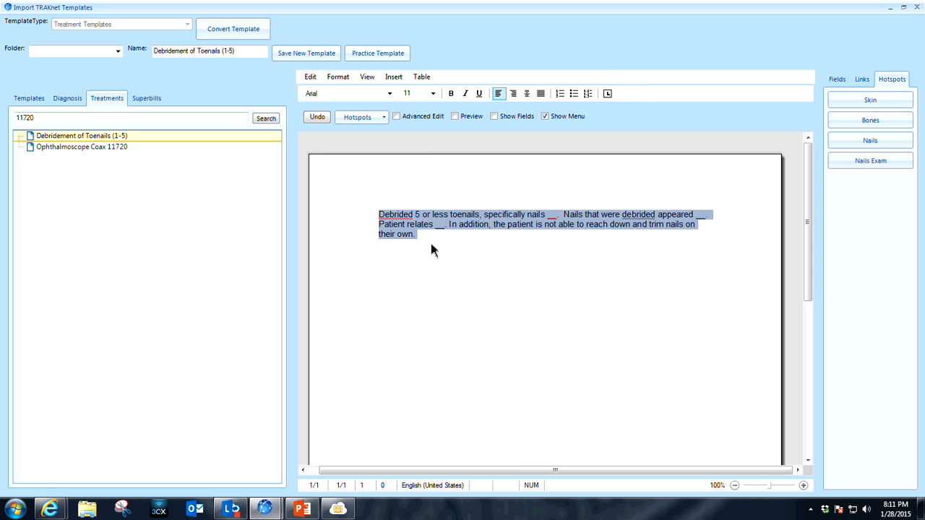
left_click(302, 56)
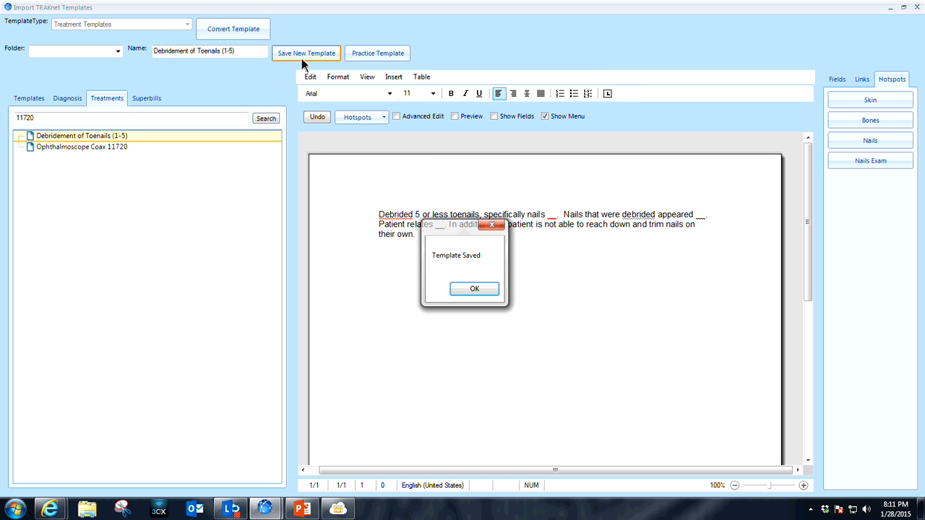
left_click(480, 290)
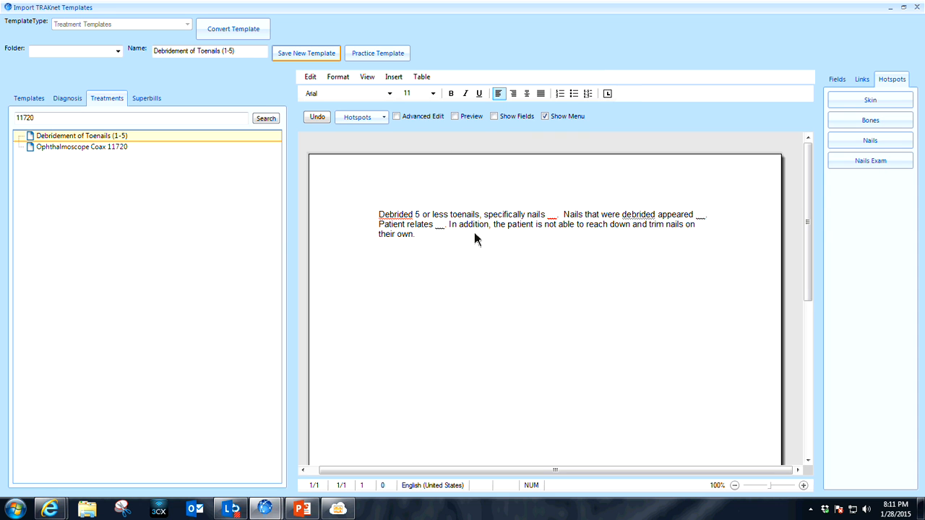
Replace the blank default in the "specifically nails" field with 1-5L, keeping the individual nail choices.
double_click(553, 219)
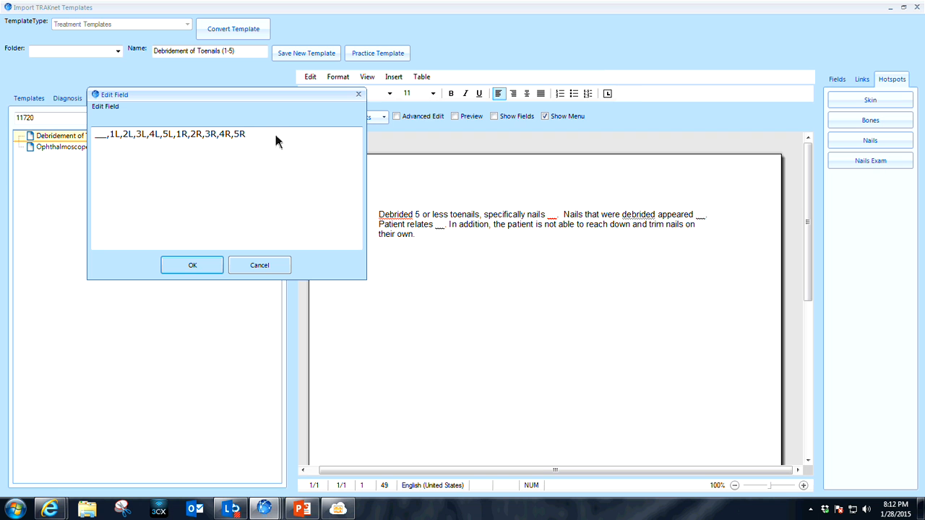
left_click(107, 136)
type("1-5")
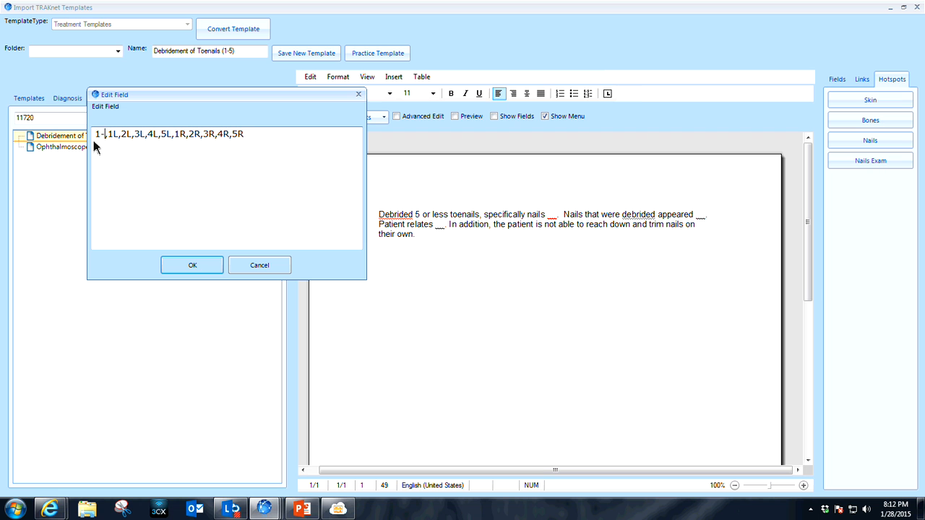
type("L")
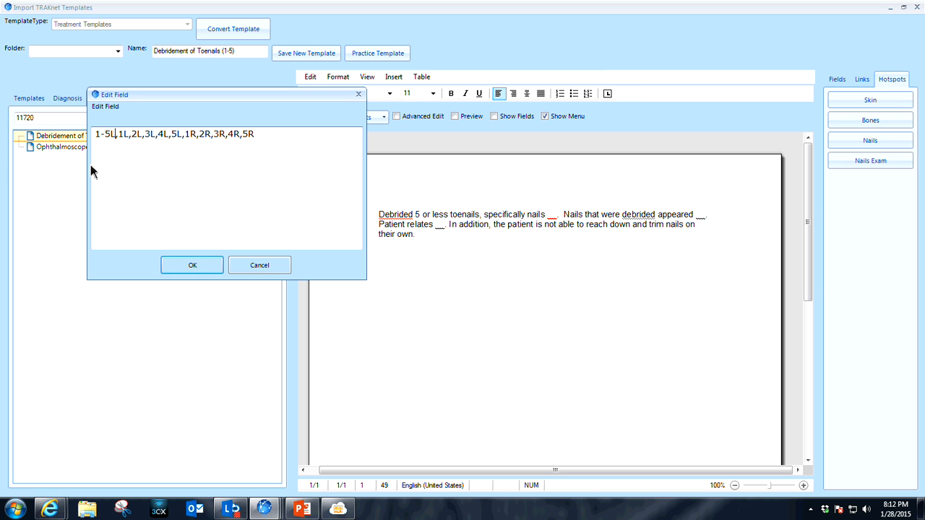
left_click(193, 266)
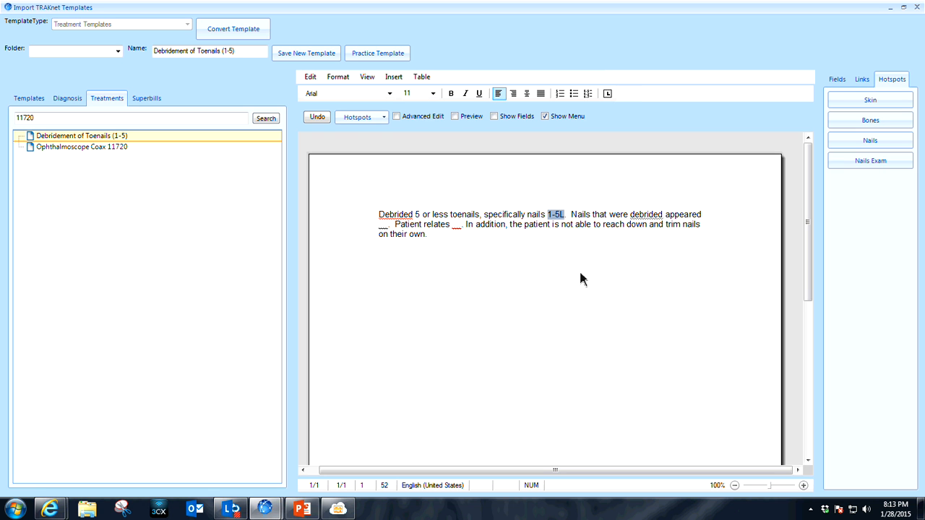
Restore the underscore blank as the default of the "specifically nails" field in place of 1-5L.
double_click(558, 215)
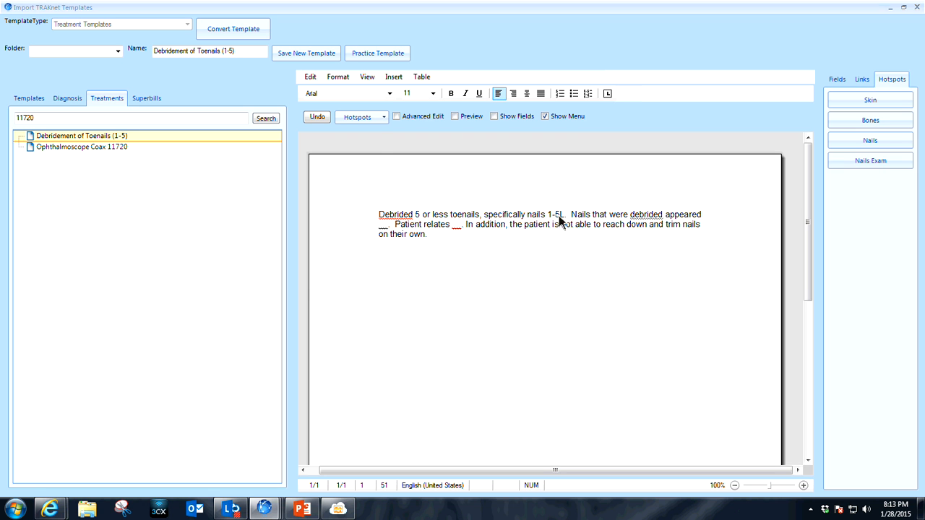
left_click(129, 149)
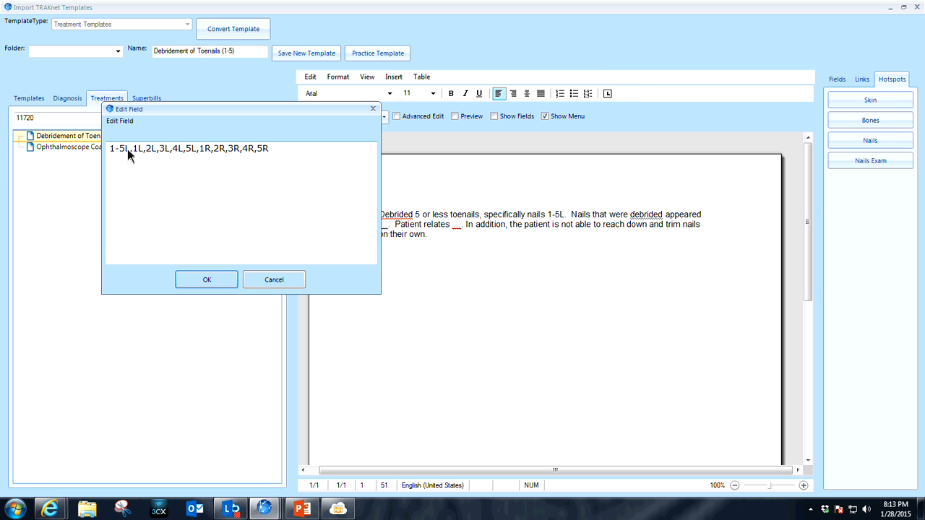
left_click_drag(131, 150, 118, 152)
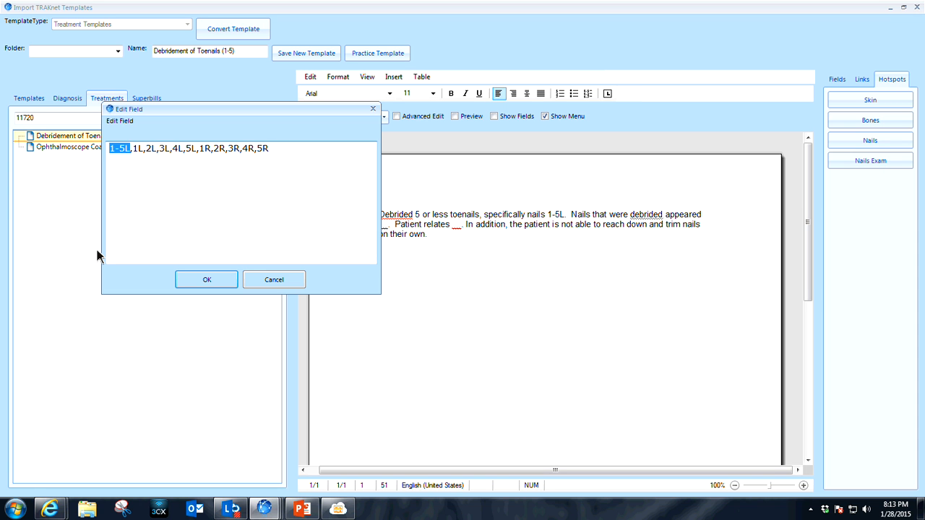
type("_")
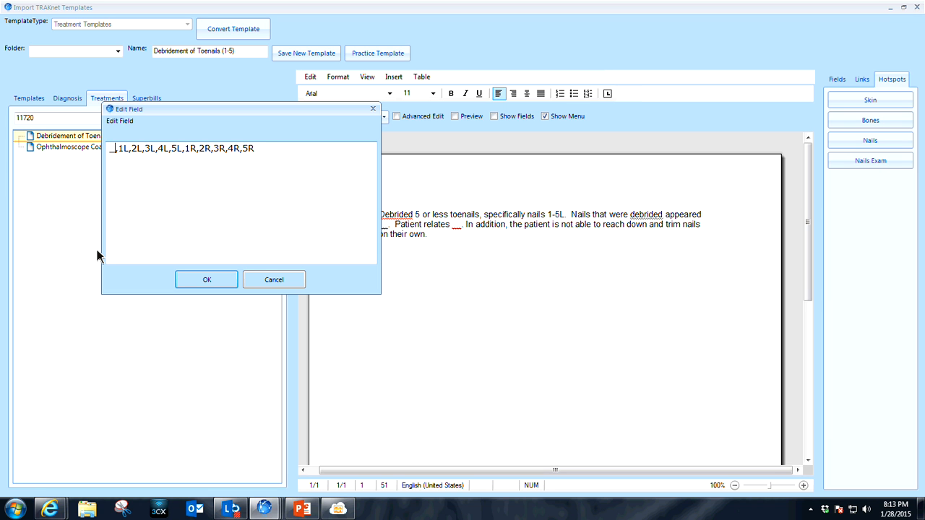
type("_")
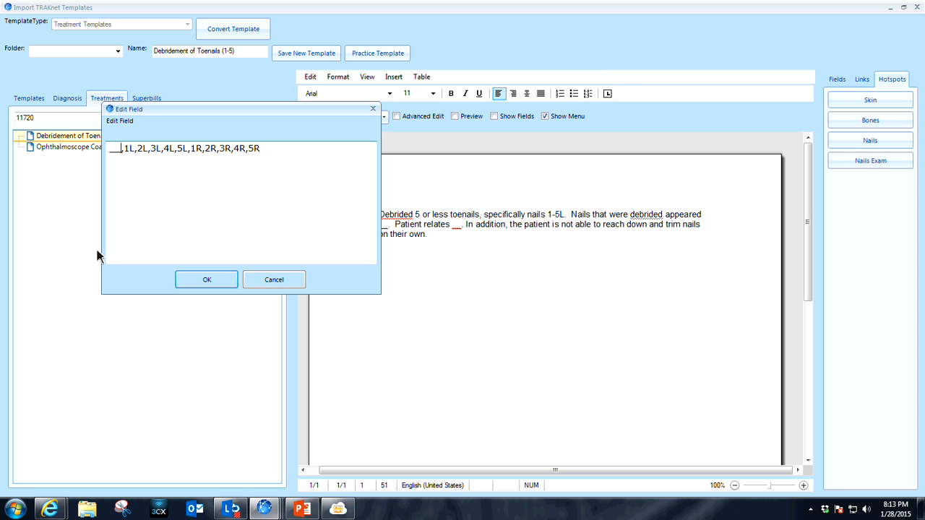
left_click(206, 282)
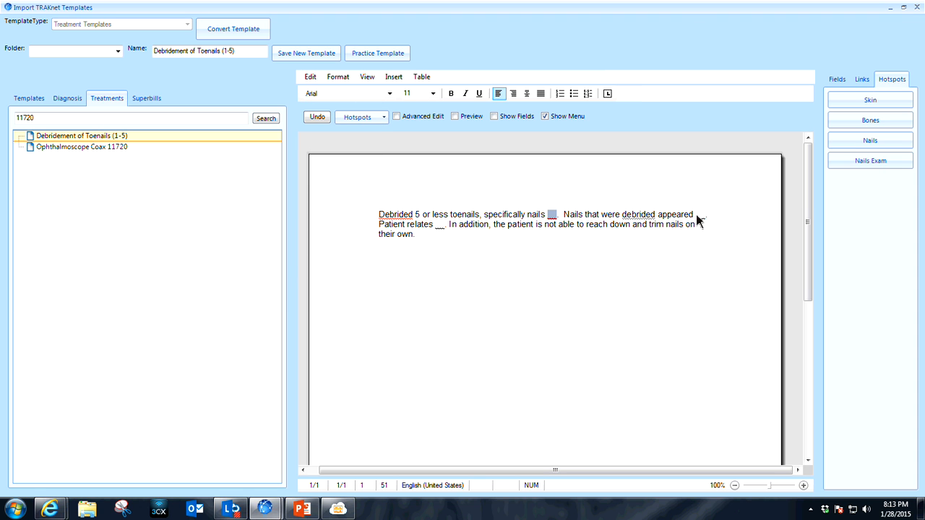
View the choices of the "Patient relates" field without editing them, and save the Debridement of Toenails (1-5) template again.
double_click(439, 226)
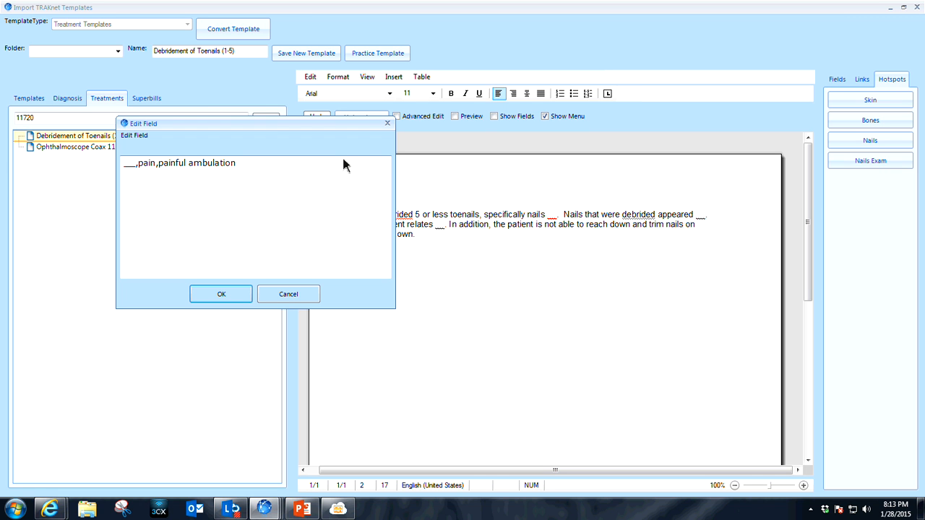
left_click(296, 293)
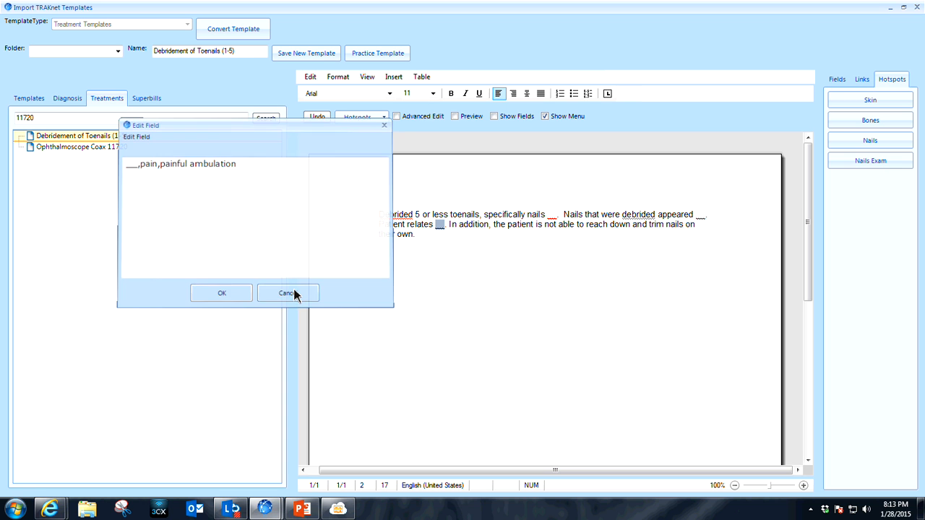
left_click(305, 56)
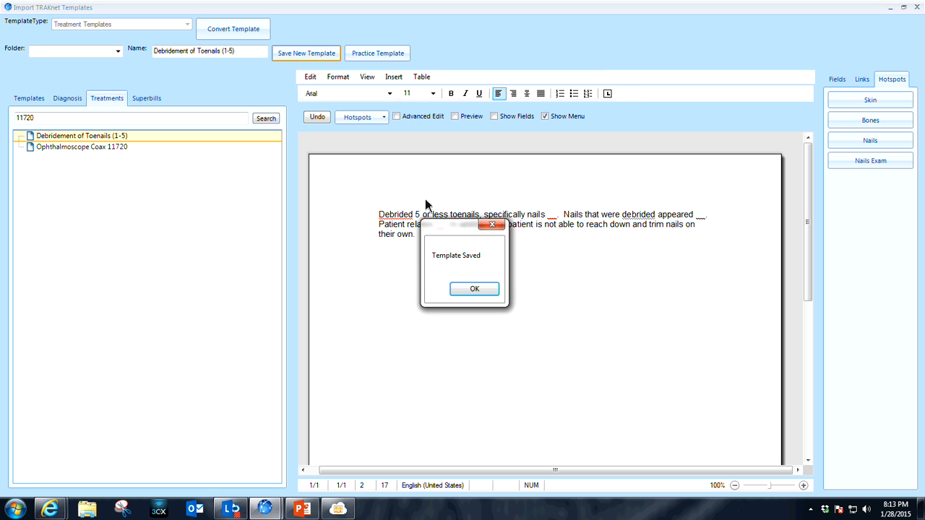
left_click(476, 292)
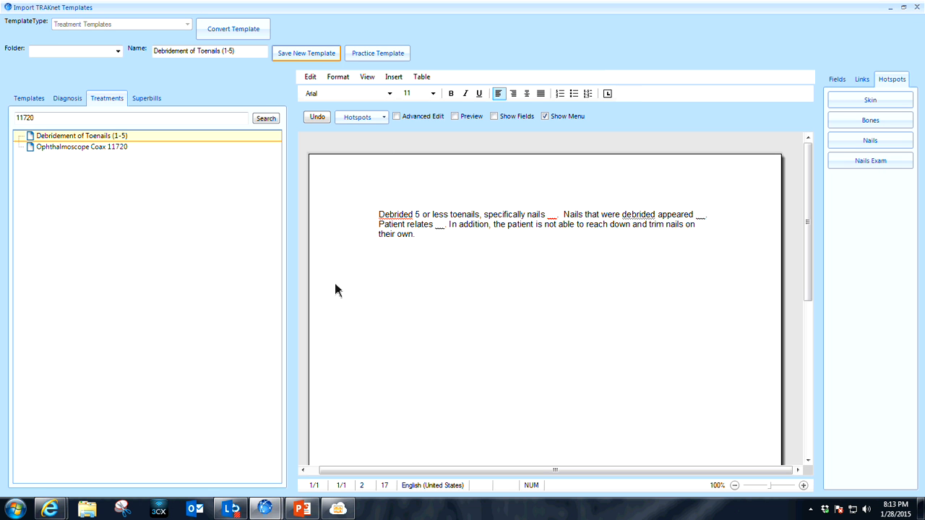
In the superbill template, delete the diagnosis and treatment tables and the PrimarySubscriberNo and PrimaryInsName line, keeping the header and patient details.
left_click(147, 99)
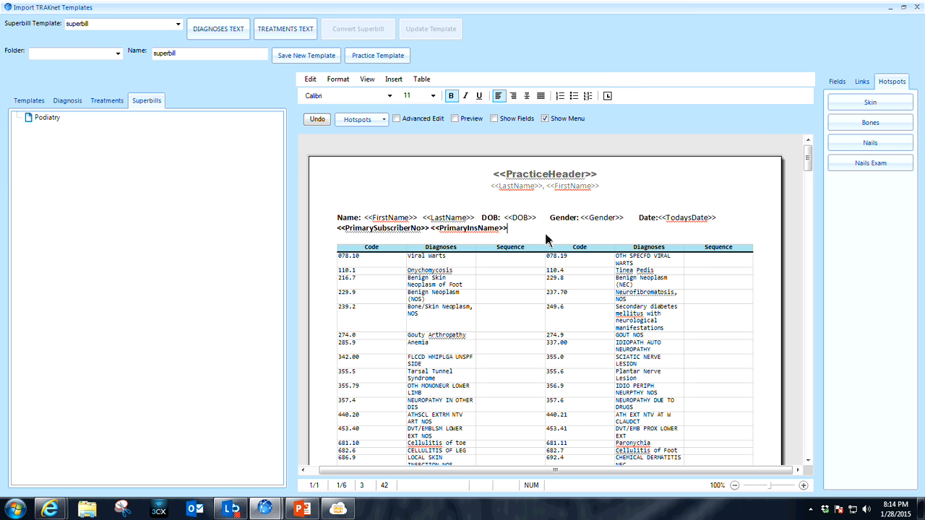
left_click_drag(546, 239, 691, 510)
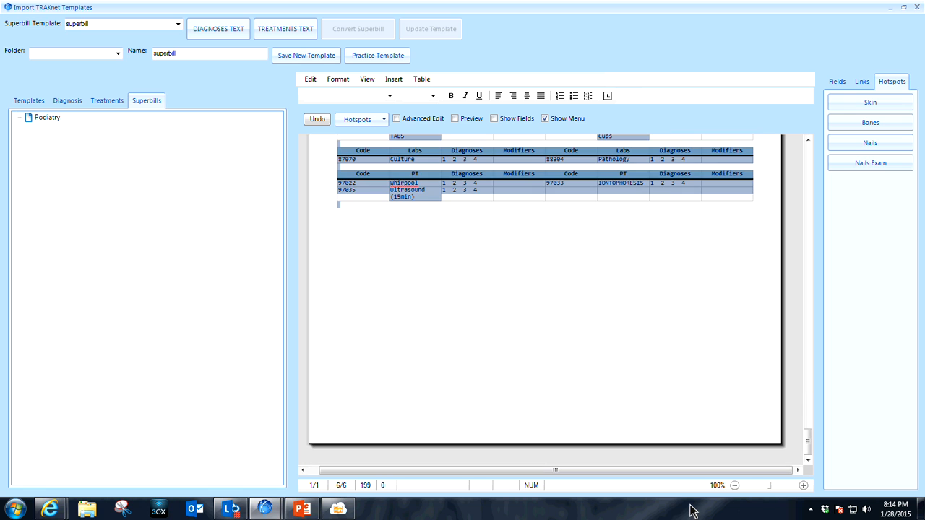
key("Delete")
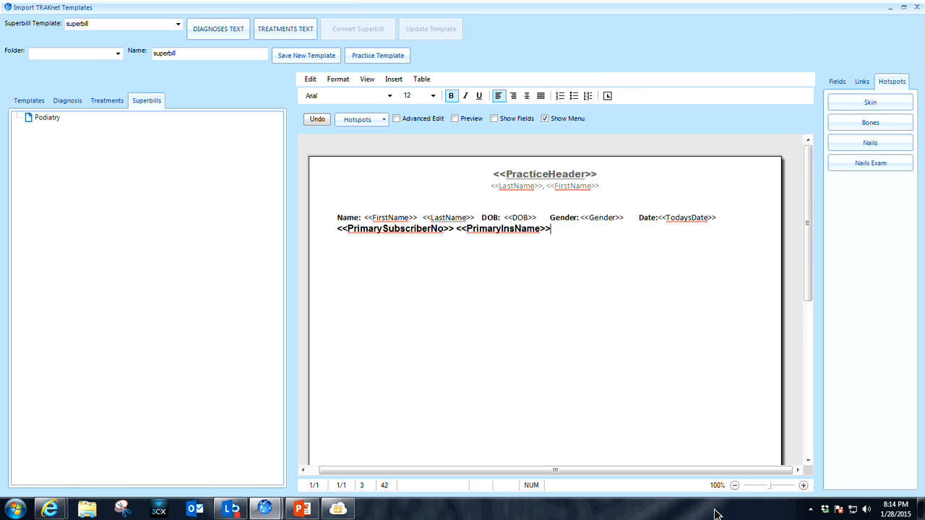
key("Return")
left_click_drag(559, 231, 346, 238)
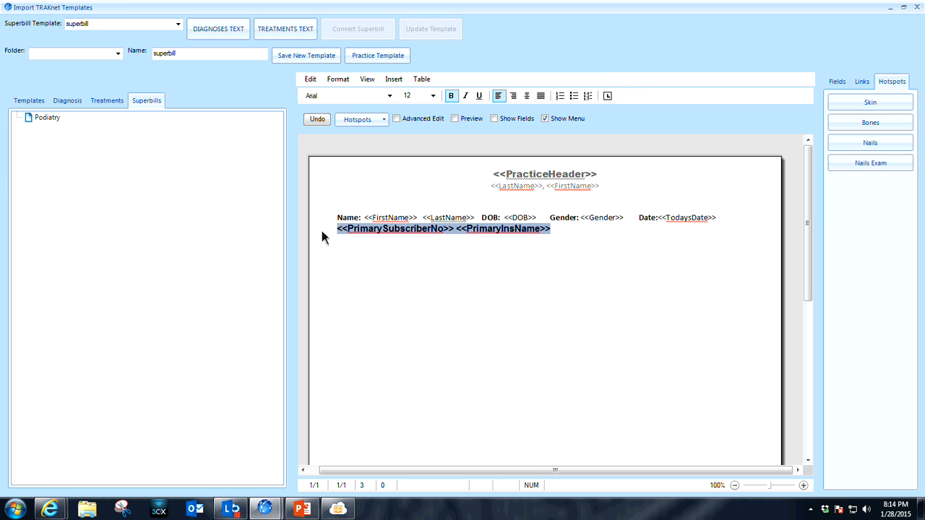
key("Delete")
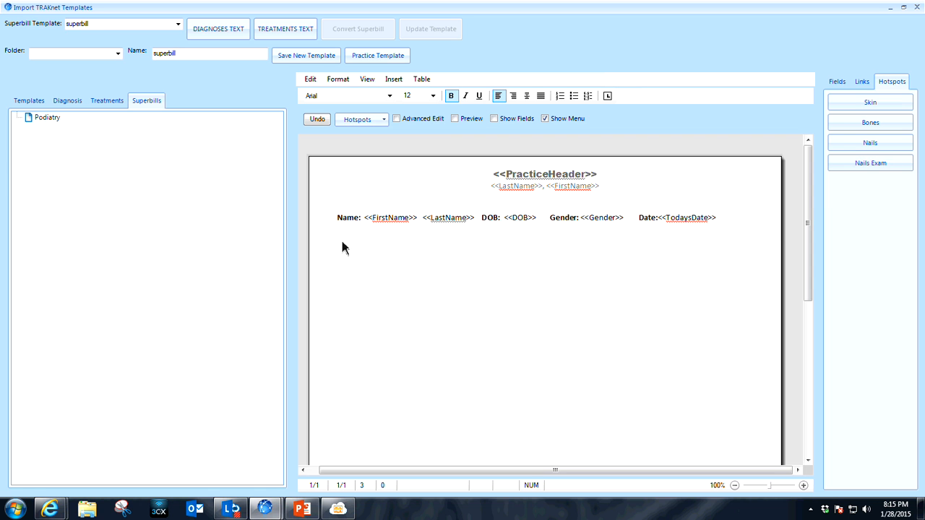
Insert the DIAGNOSES HOLDER below the patient details and the TREATMENTS HOLDER beneath it, separated by a blank line.
left_click(226, 33)
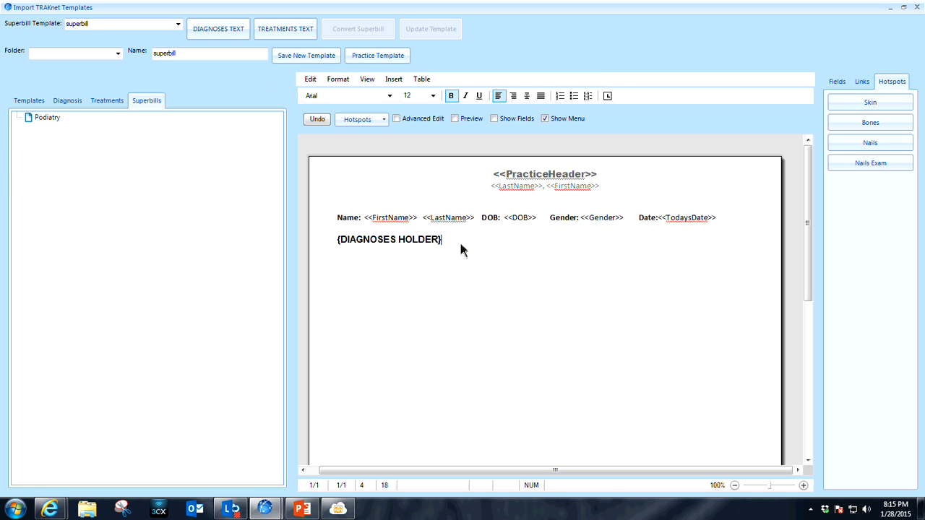
key("Return")
key("Return")
left_click(304, 37)
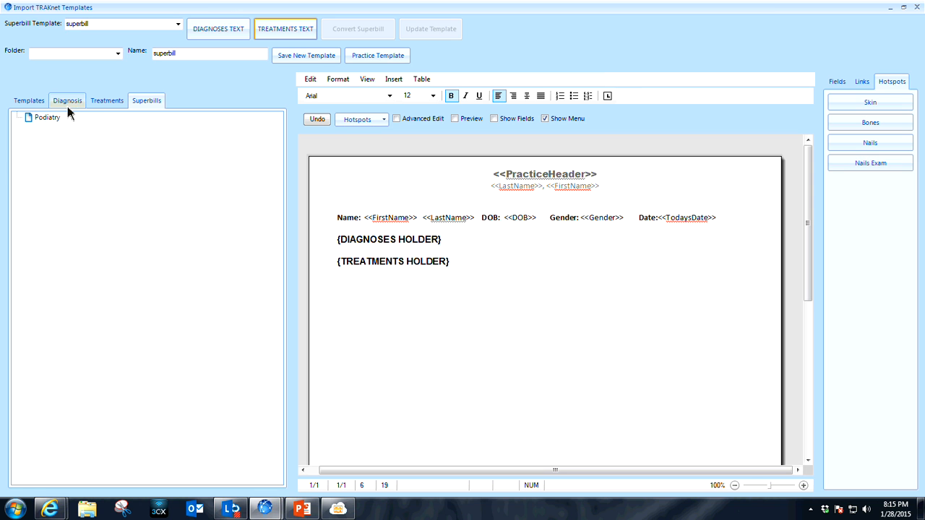
Convert the Podiatry superbill into the prepared superbill layout.
left_click(48, 118)
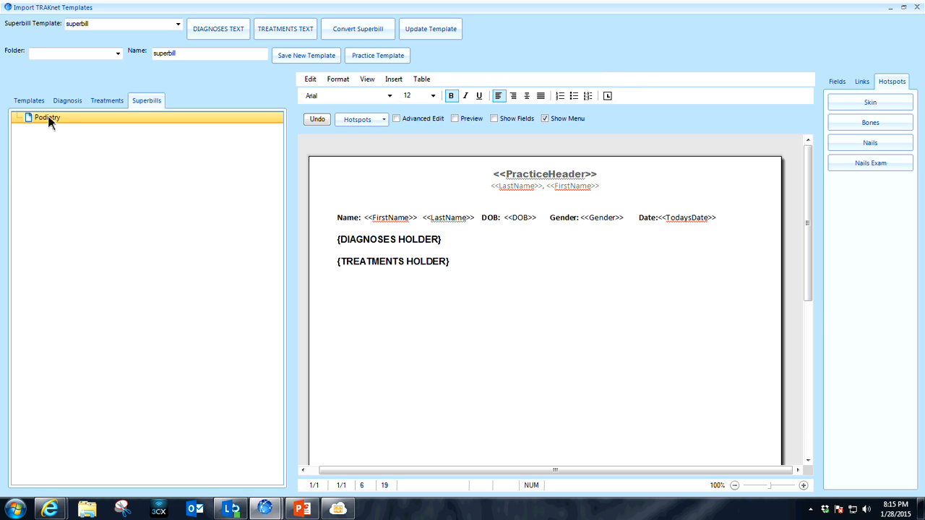
left_click(360, 33)
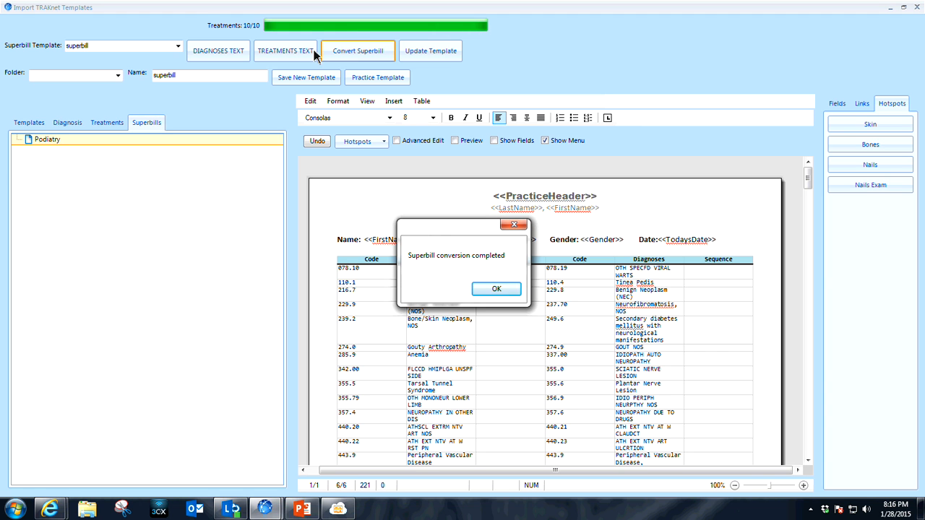
left_click(497, 290)
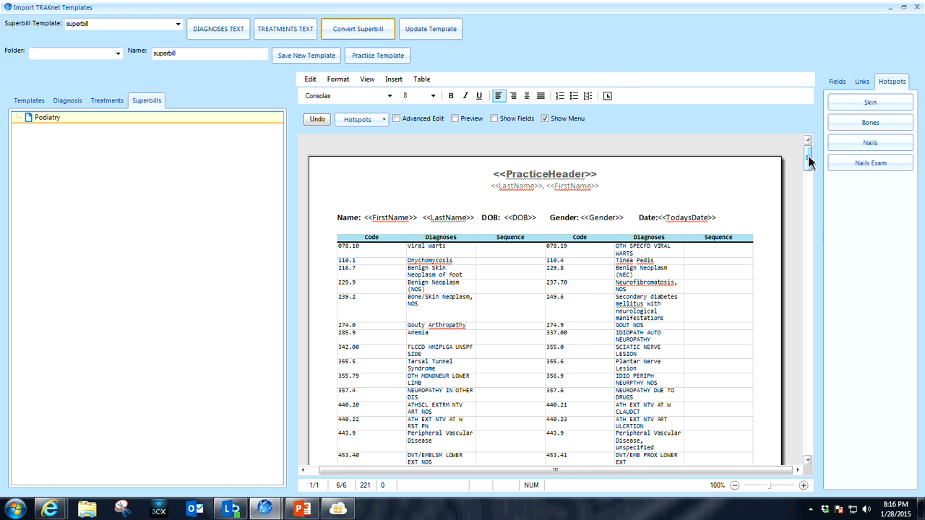
Review the converted superbill's code tables and save it as a new template named superbill.
scroll(809, 163, "down", 6)
scroll(811, 158, "up", 6)
left_click_drag(806, 160, 808, 384)
left_click_drag(798, 344, 810, 166)
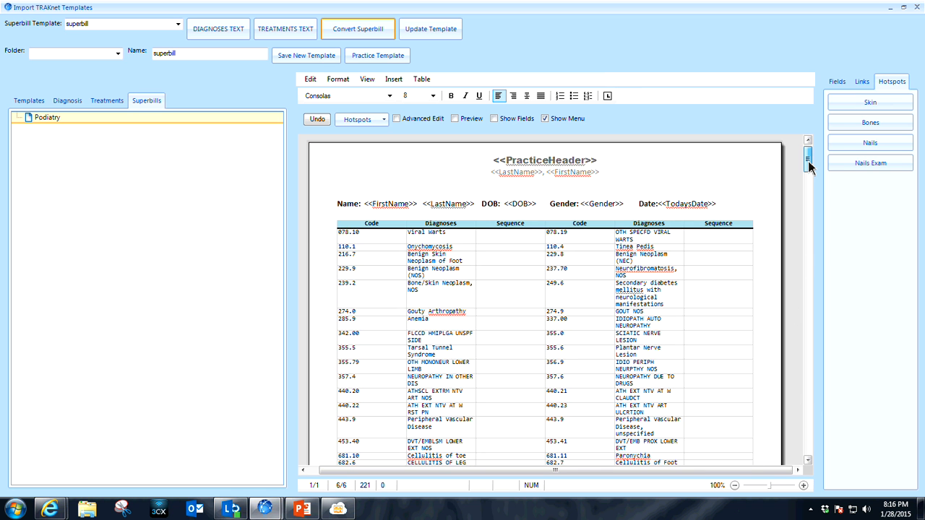
left_click(304, 57)
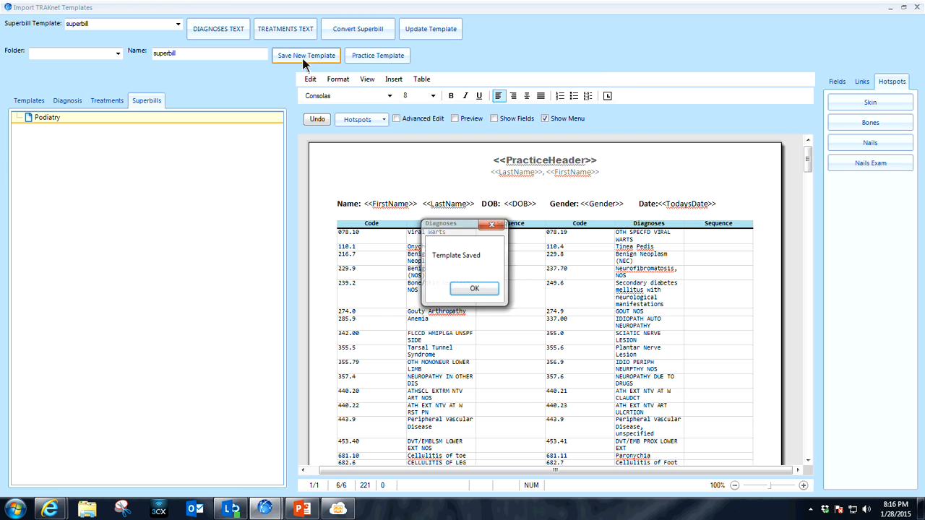
left_click(475, 289)
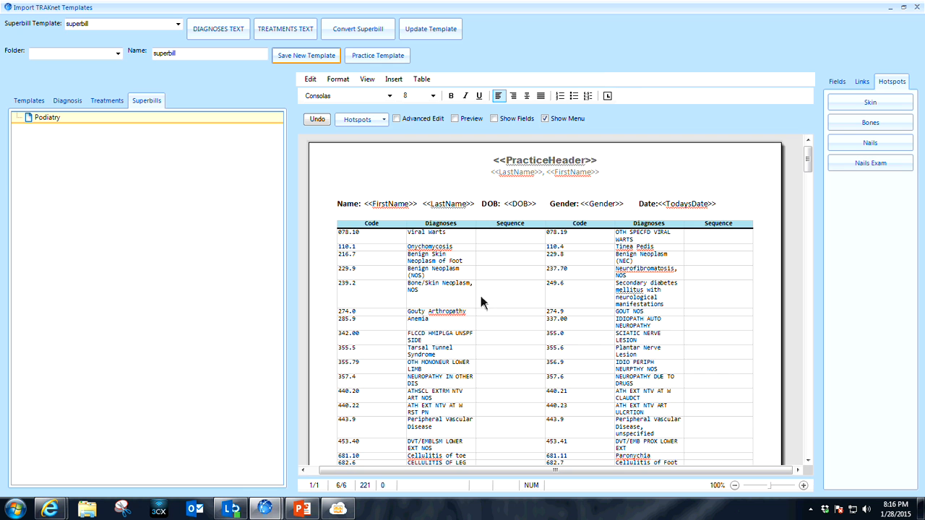
Close the template import and load the Arthritis/DJD Initial encounter form in the template manager.
left_click(920, 8)
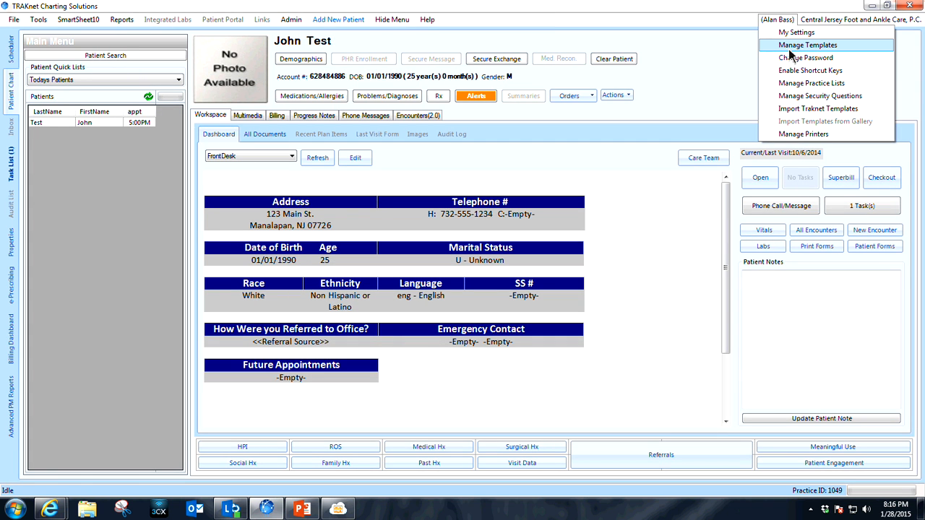
left_click(803, 45)
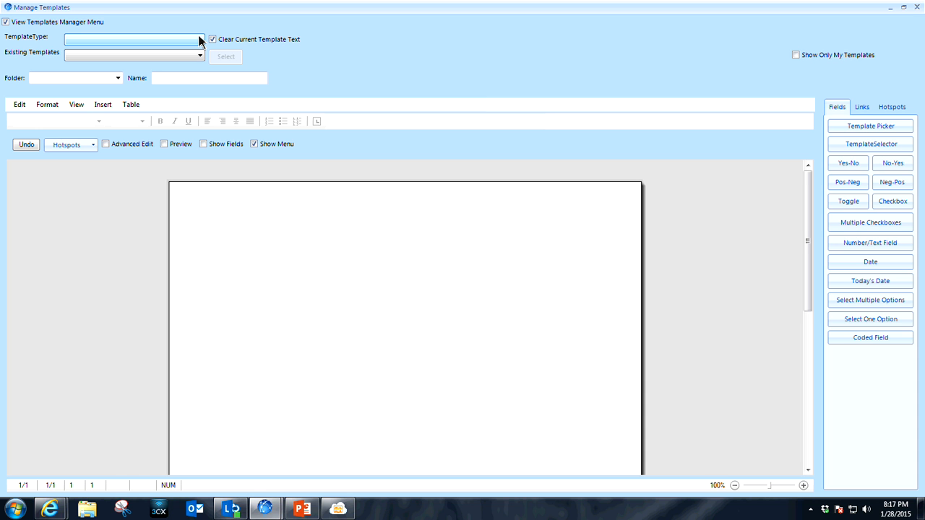
left_click(201, 39)
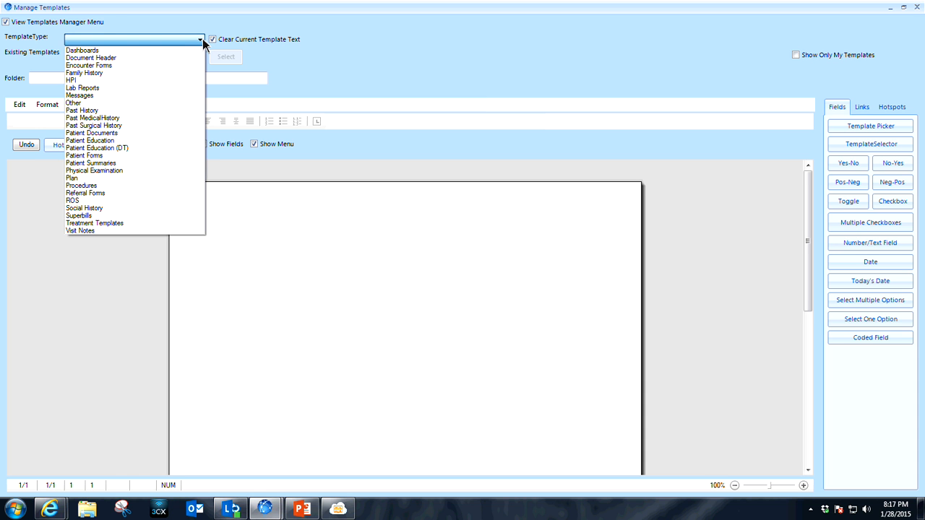
left_click(169, 65)
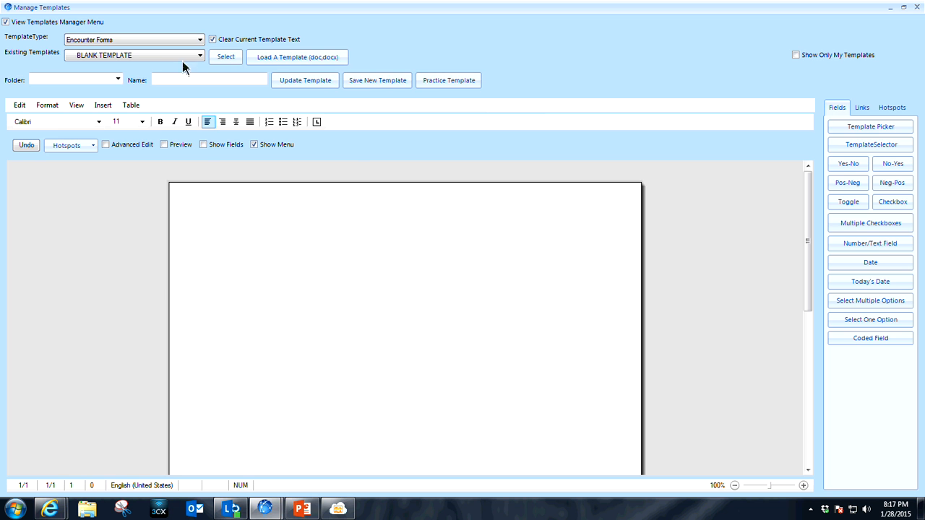
left_click(200, 56)
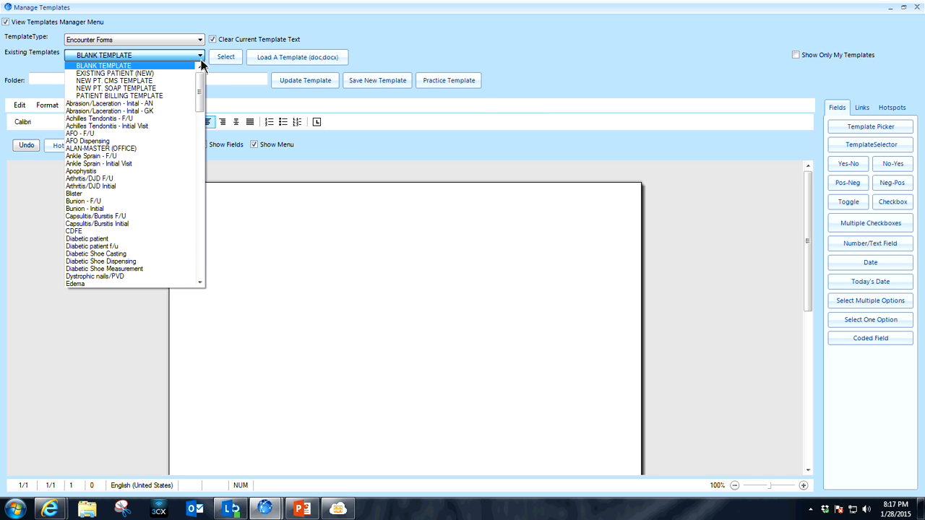
mouse_move(201, 85)
left_mouse_down()
mouse_move(194, 254)
mouse_move(208, 166)
mouse_move(205, 79)
left_mouse_up()
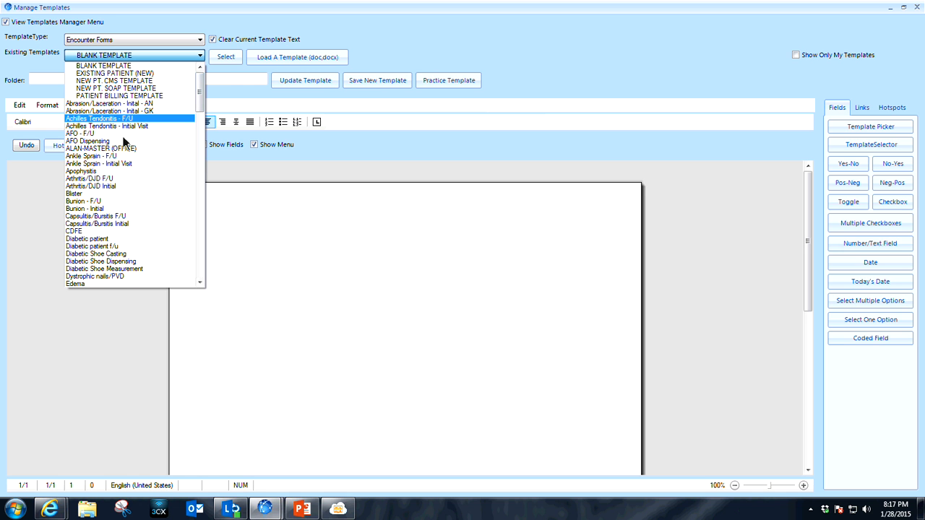
left_click(117, 189)
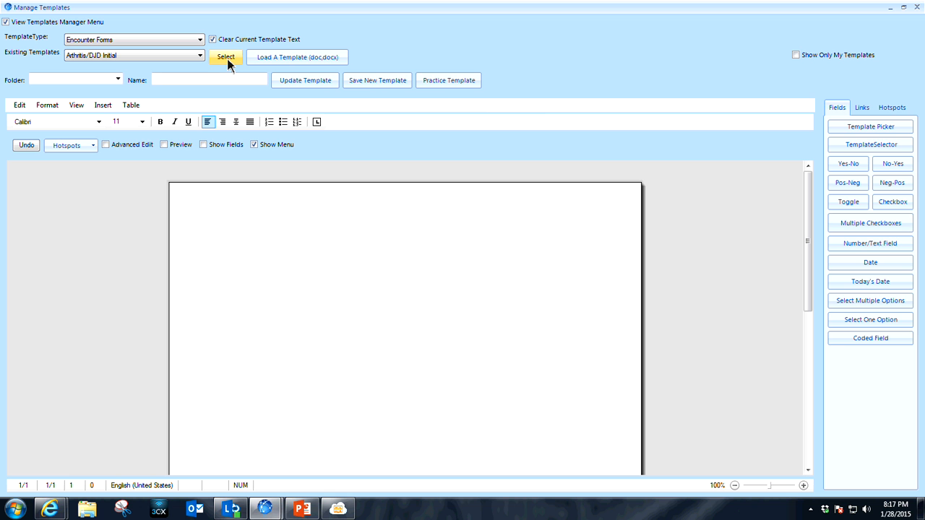
left_click(226, 59)
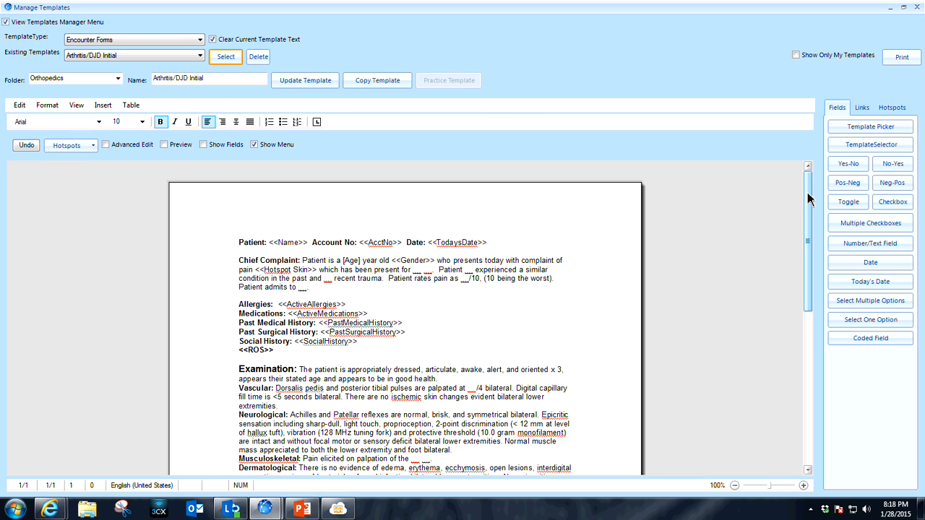
Add a line with the code [99203] directly beneath the Treatment heading of the encounter form.
left_click_drag(808, 198, 795, 320)
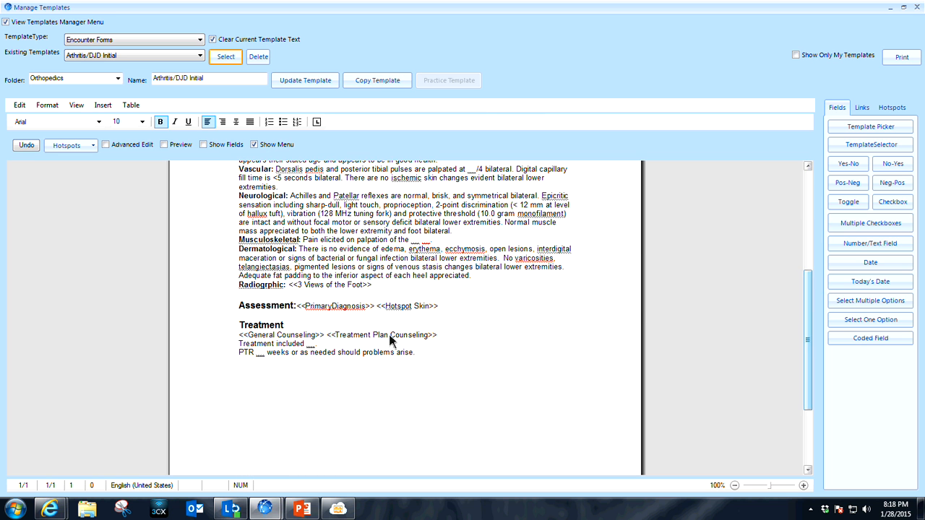
left_click(298, 327)
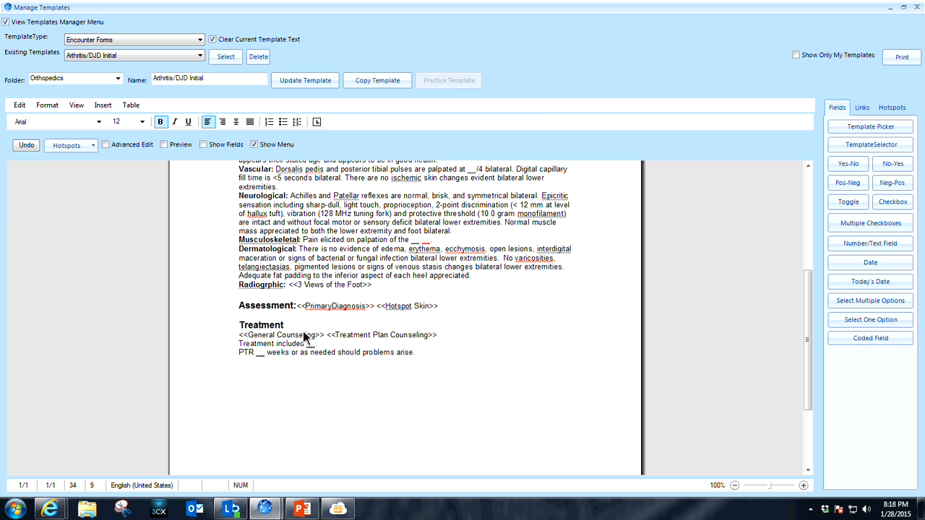
key("Return")
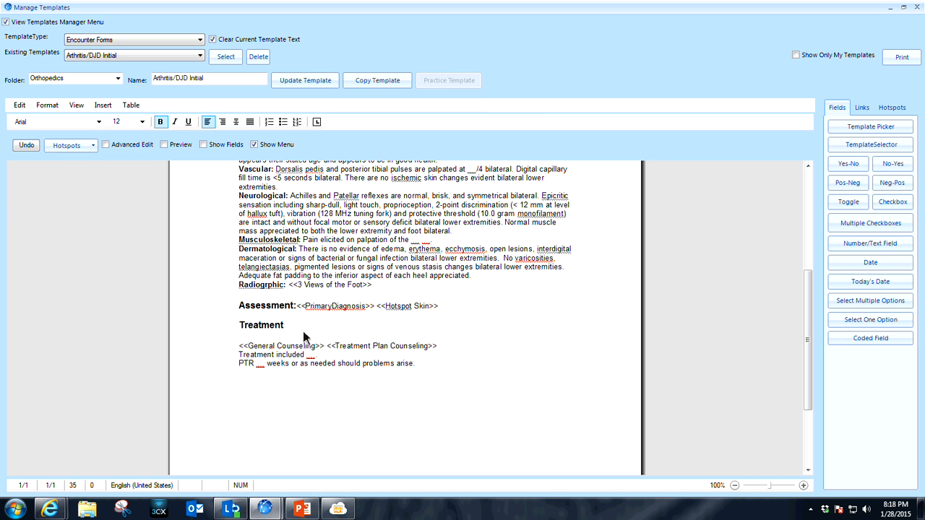
type("[99203]")
Replace the PrimaryDiagnosis link after the Assessment heading with the VisitProblems link from the visit fields.
left_click(459, 300)
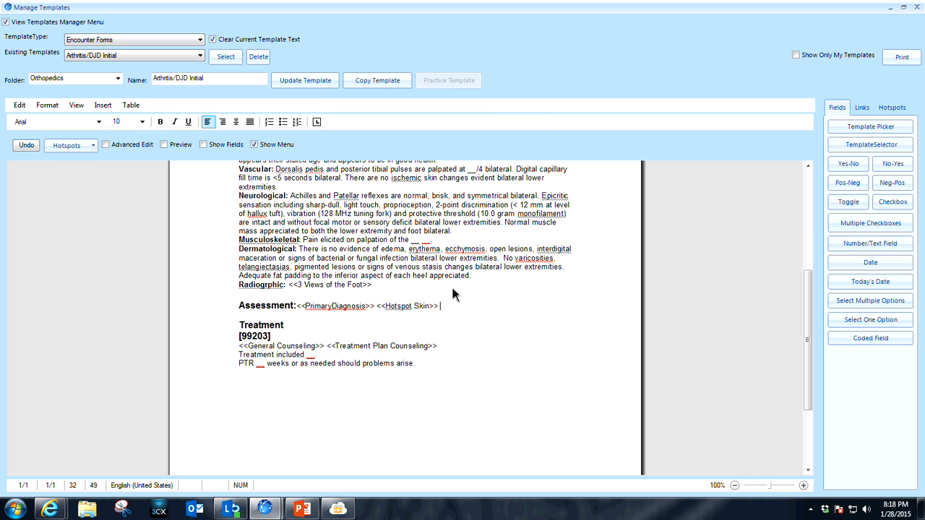
left_click(377, 306)
key("BackSpace")
key("BackSpace")
key("BackSpace")
key("BackSpace")
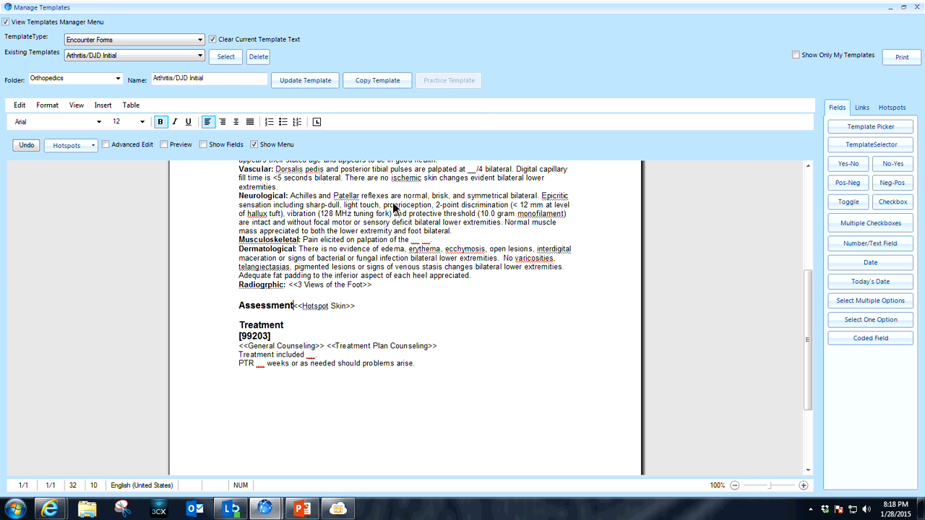
type(":")
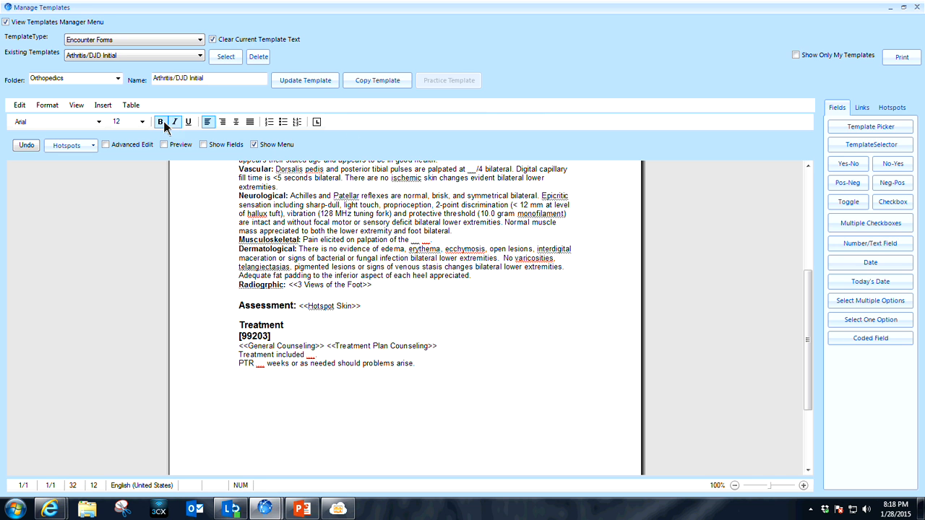
left_click(864, 108)
left_click(908, 126)
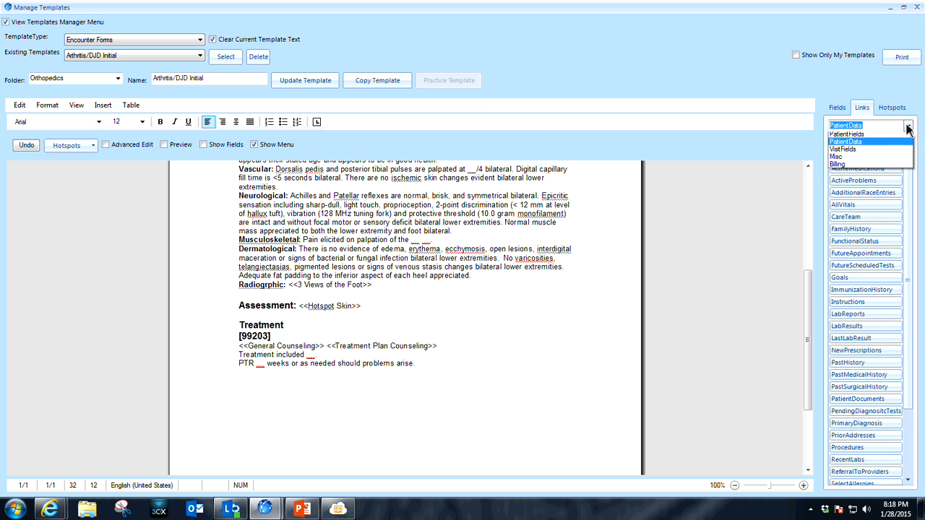
left_click(882, 151)
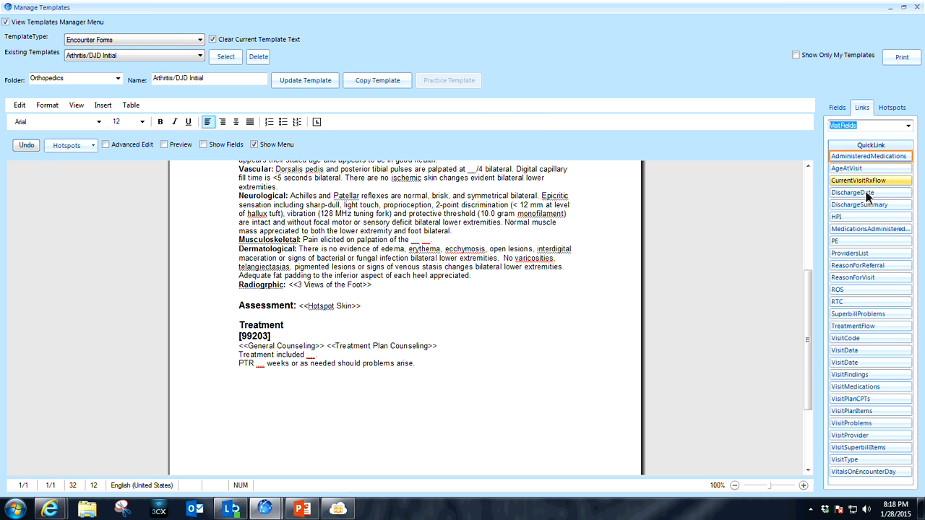
left_click(869, 423)
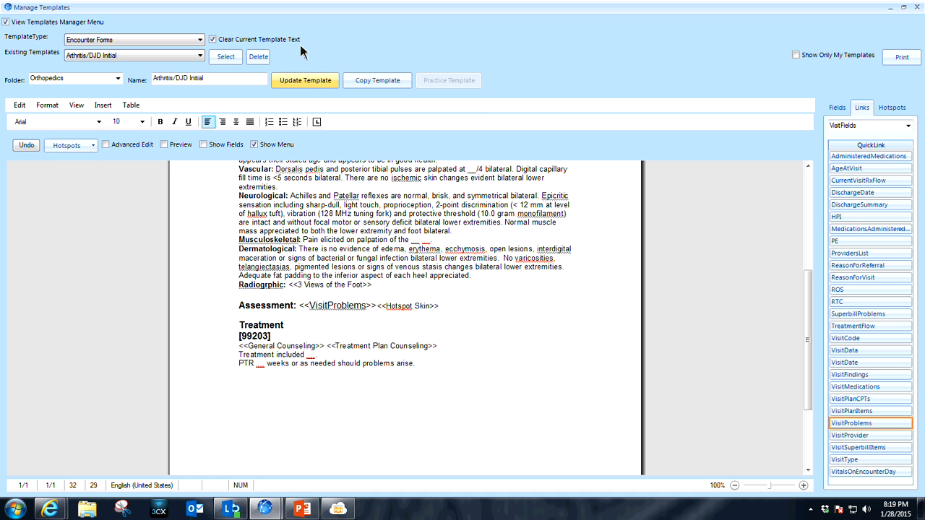
Overwrite the saved Arthritis/DJD Initial template with the edits, and reload it to check its Assessment and Treatment sections.
left_click(313, 83)
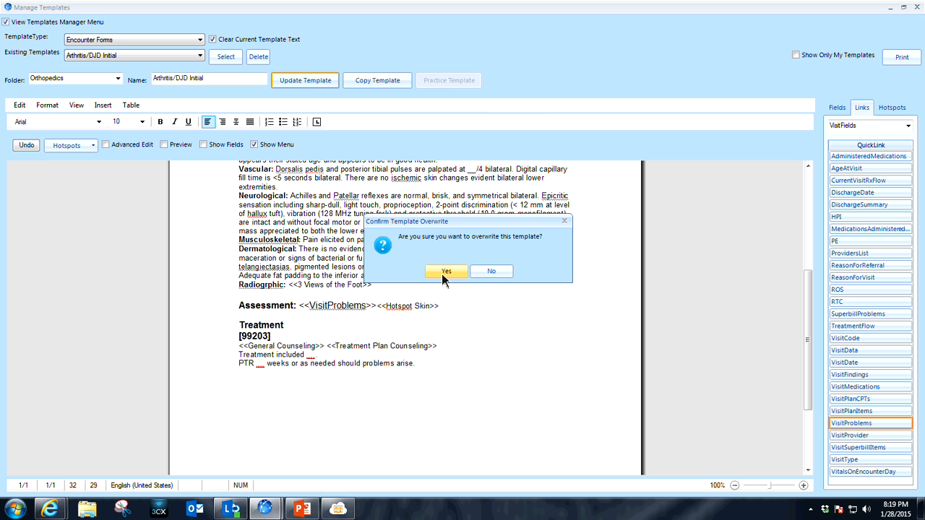
left_click(446, 272)
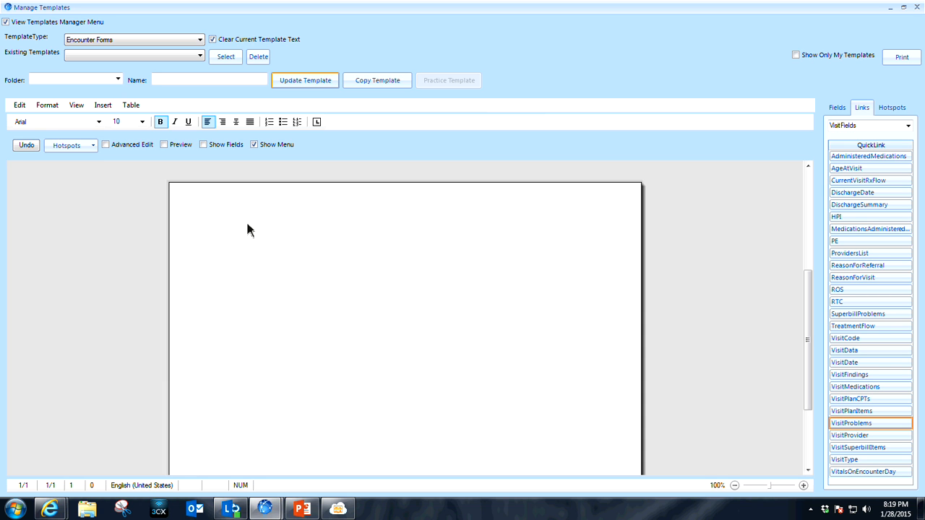
left_click(200, 56)
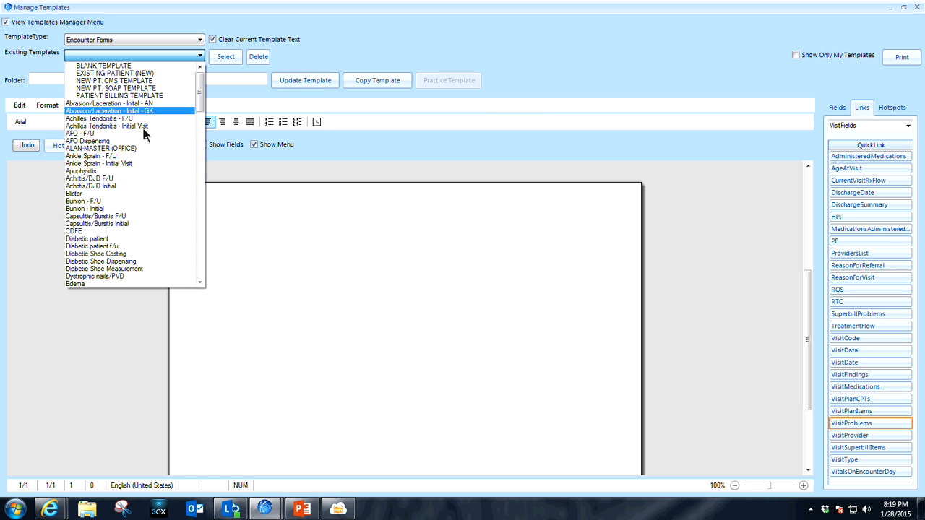
left_click(142, 186)
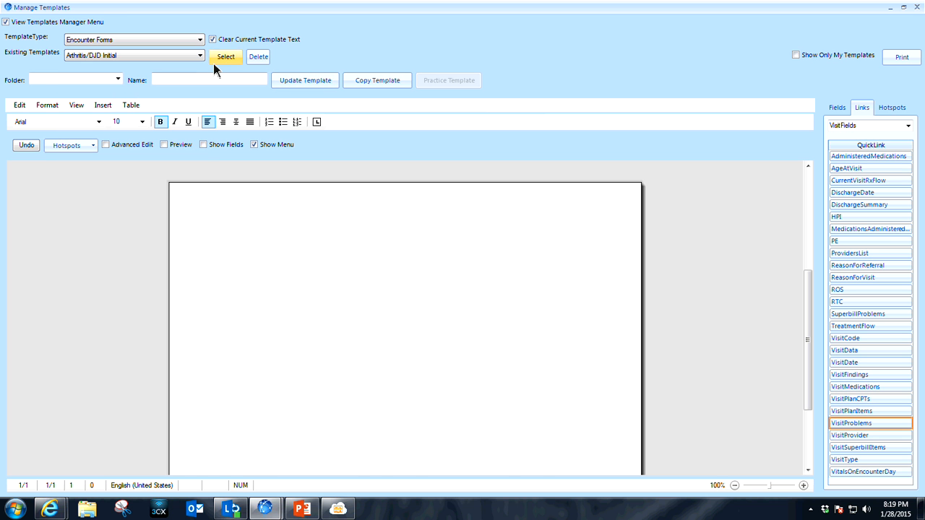
left_click(217, 58)
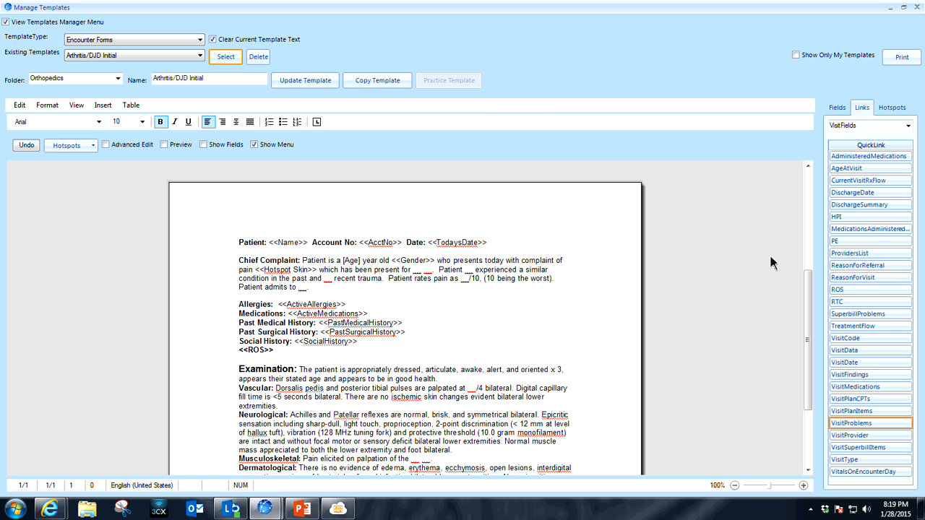
scroll(809, 282, "down", 5)
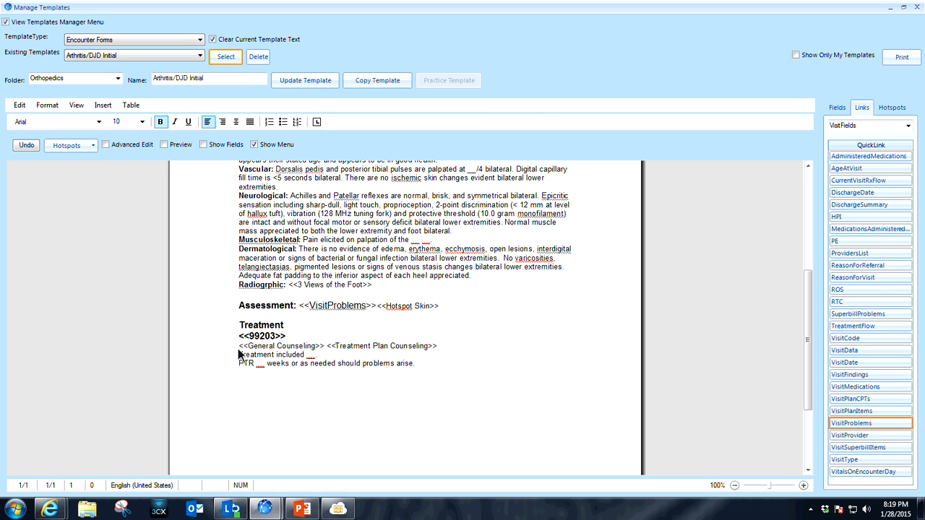
Load the 2014 Ankle Sprain template from the HPI template type.
left_click(200, 40)
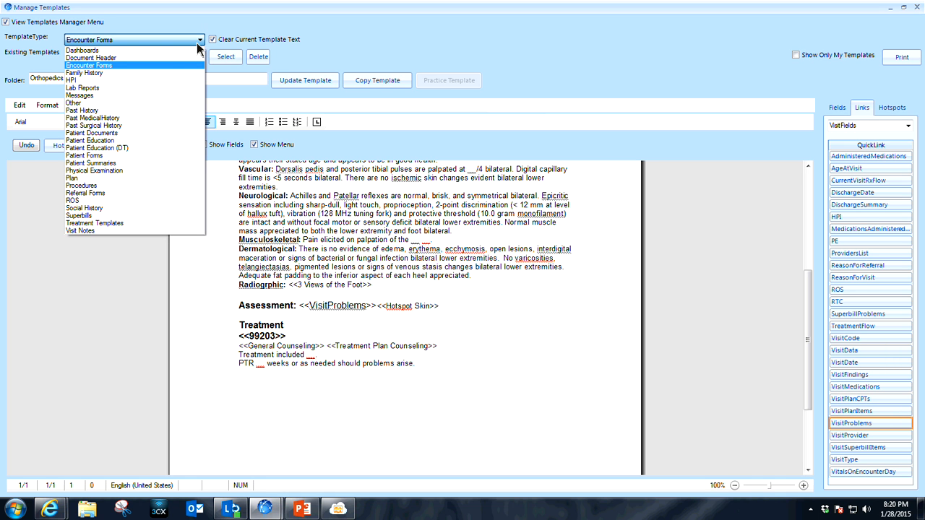
left_click(160, 80)
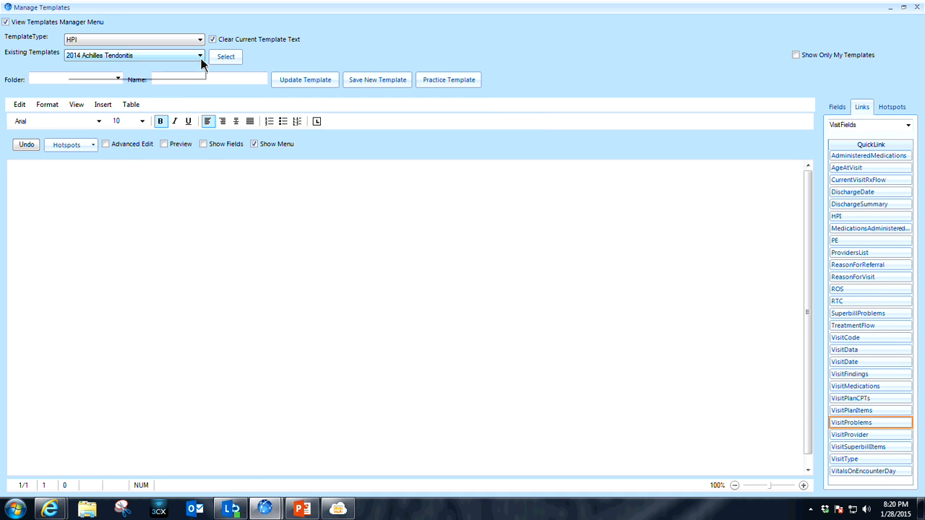
left_click(201, 57)
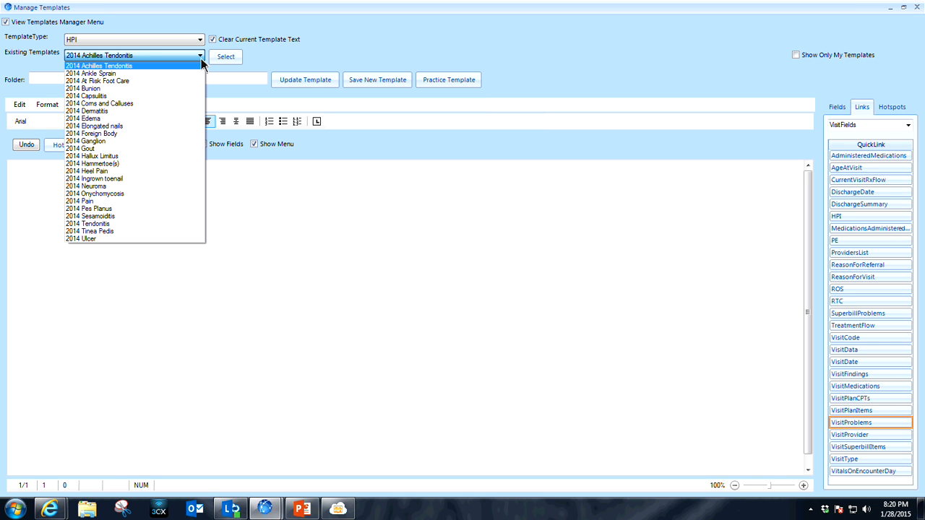
left_click(159, 74)
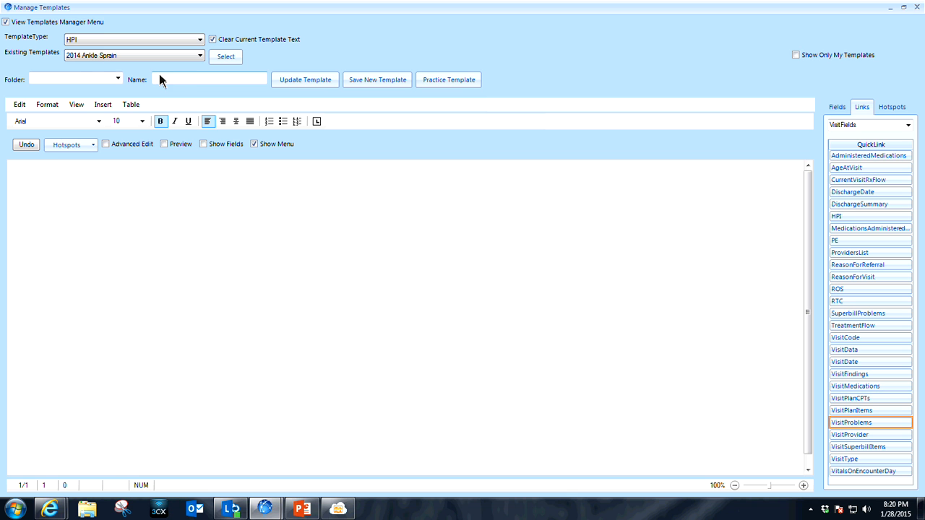
left_click(226, 58)
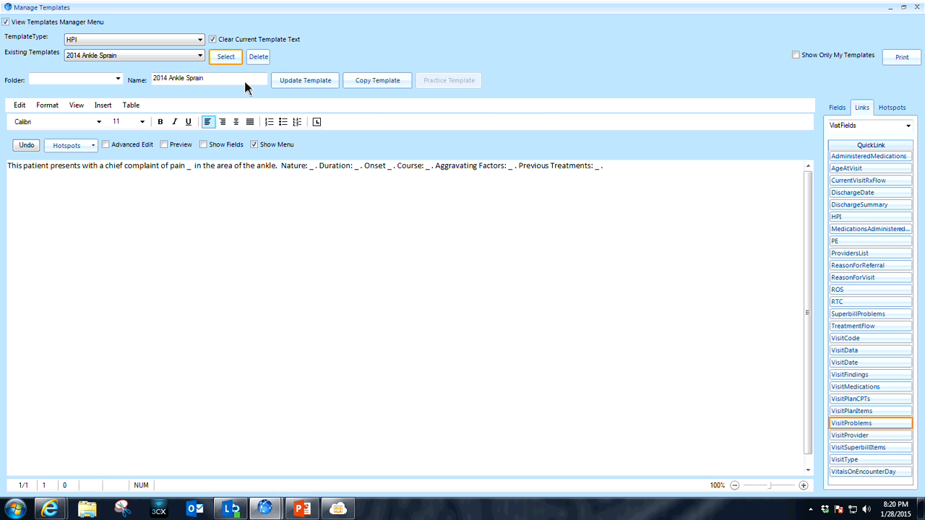
Copy the template, change "ankle" to "ankle(s)" in its text, and save it as the new template 2014 Ankle Sprain2.
left_click(354, 83)
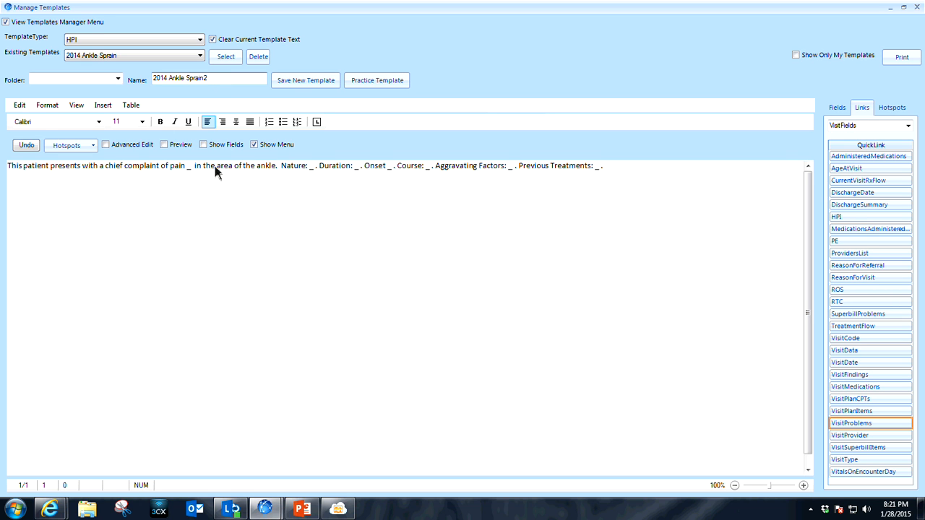
left_click(275, 165)
type("(s)")
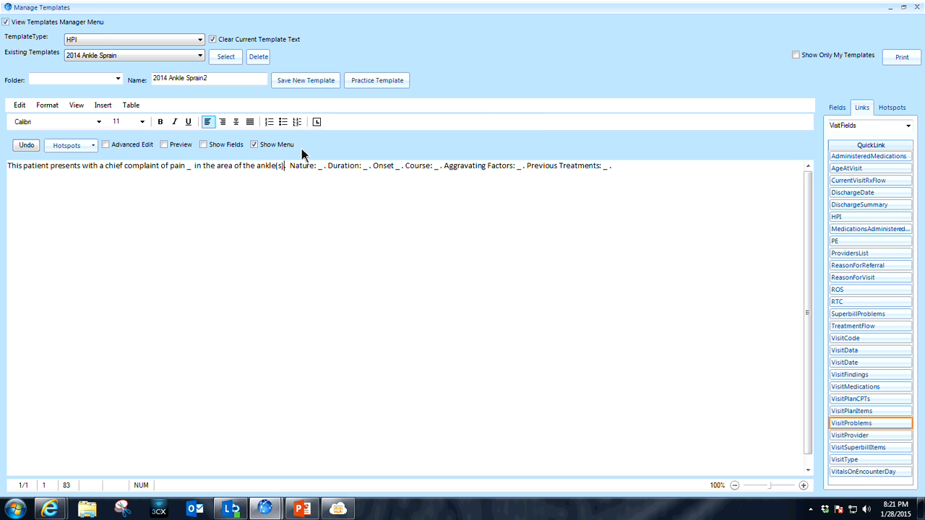
left_click(303, 85)
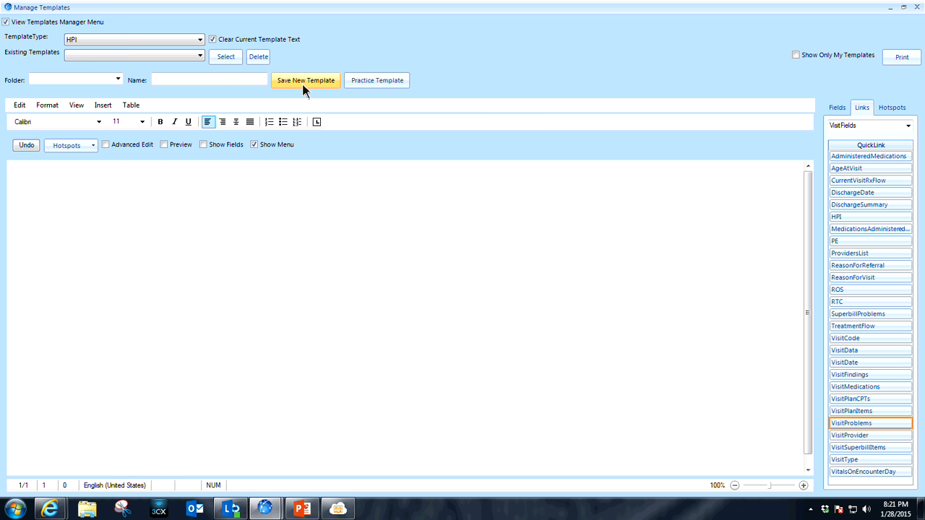
left_click(203, 57)
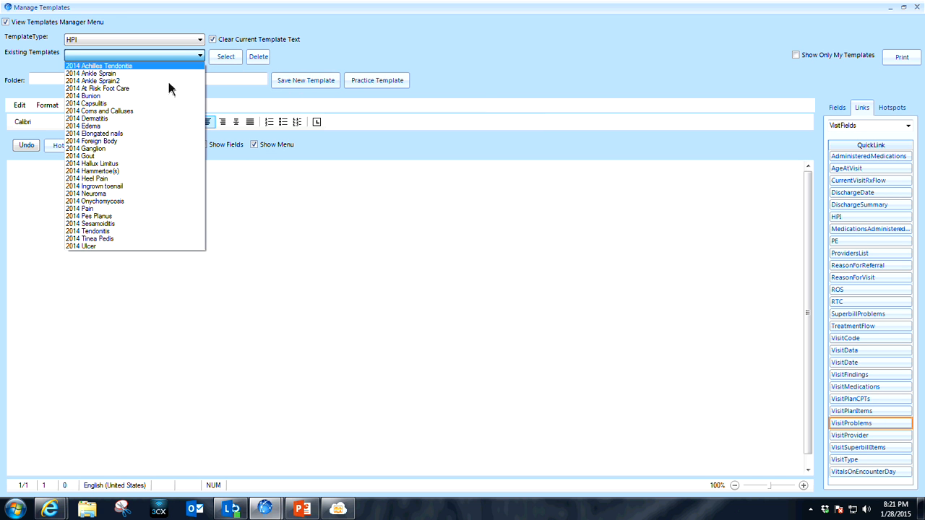
left_click(201, 41)
Load the 2 Views of the Foot template from the Physical Examination type to view its text.
left_click(202, 40)
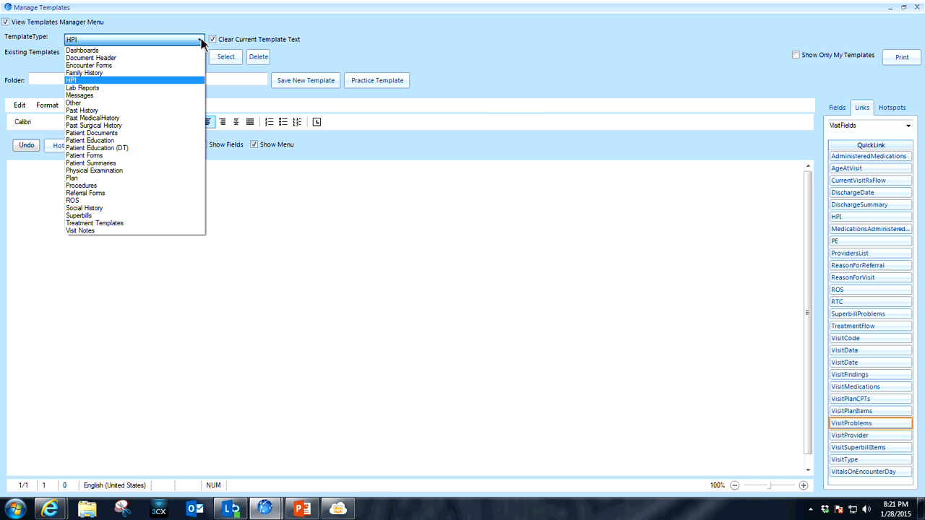
left_click(127, 170)
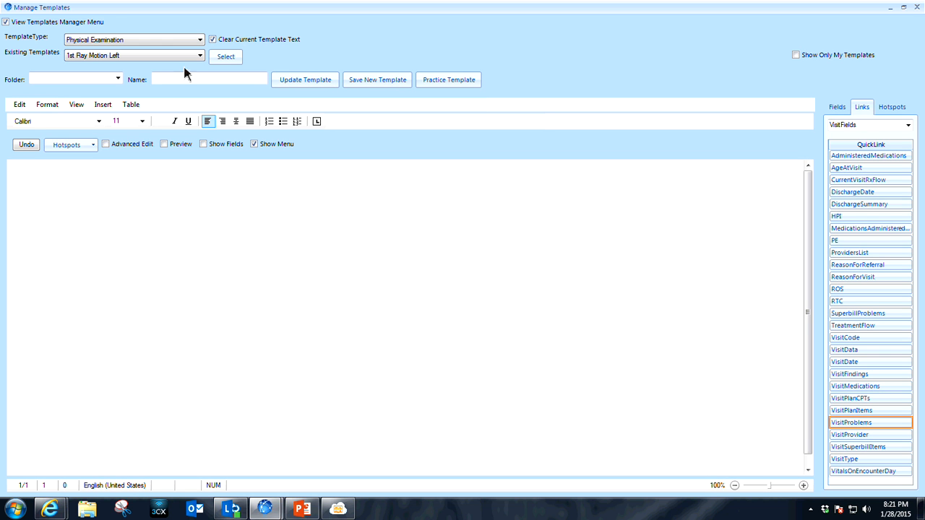
left_click(199, 56)
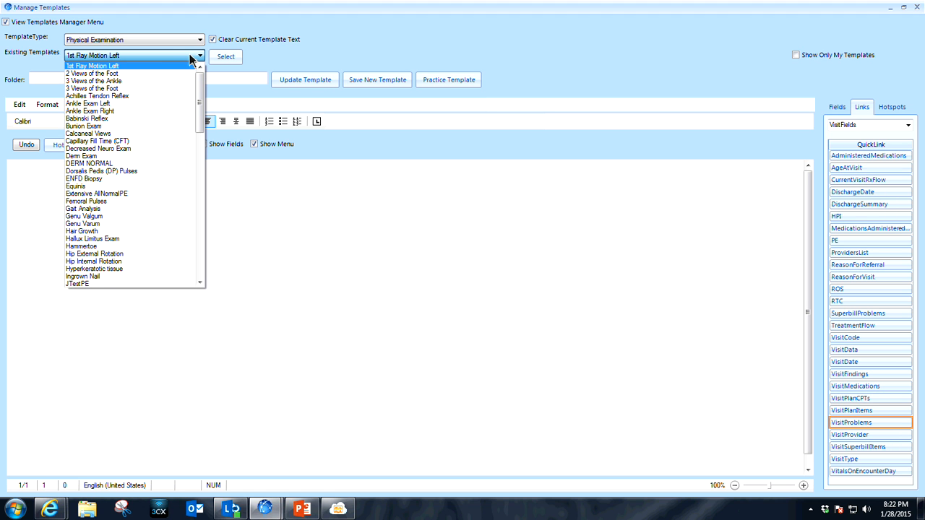
left_click(138, 75)
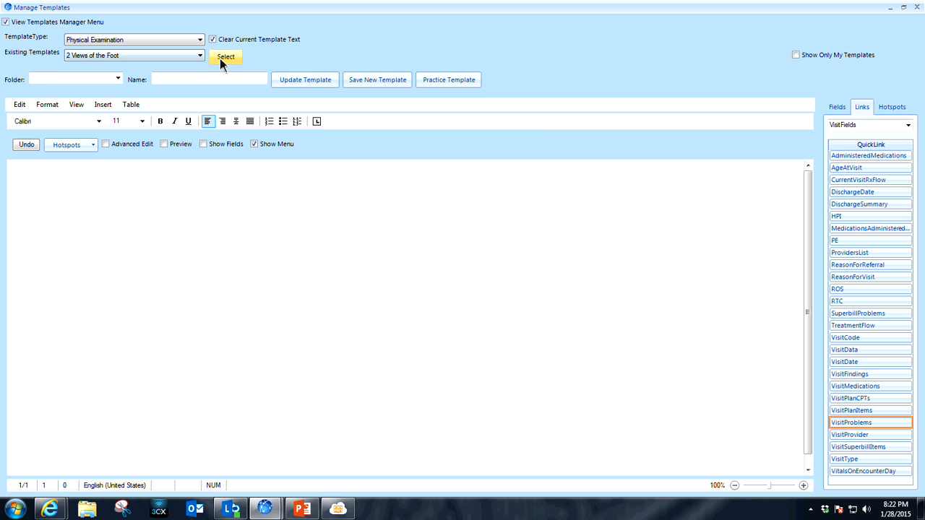
left_click(220, 58)
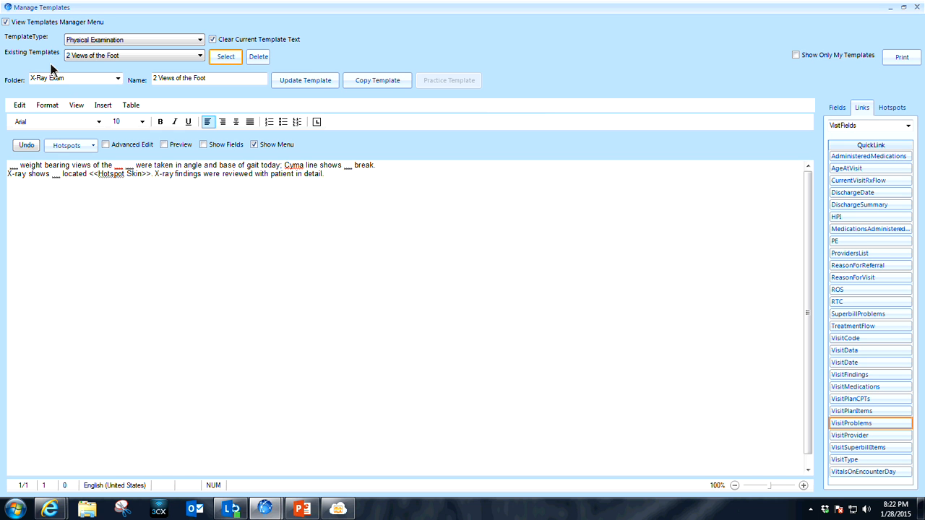
left_click(201, 56)
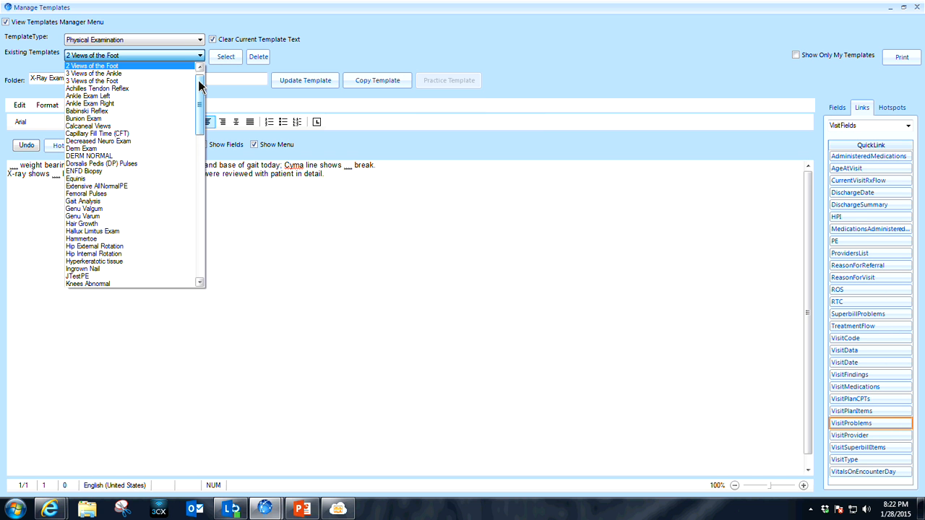
mouse_move(201, 86)
left_mouse_down()
mouse_move(200, 245)
mouse_move(208, 80)
left_mouse_up()
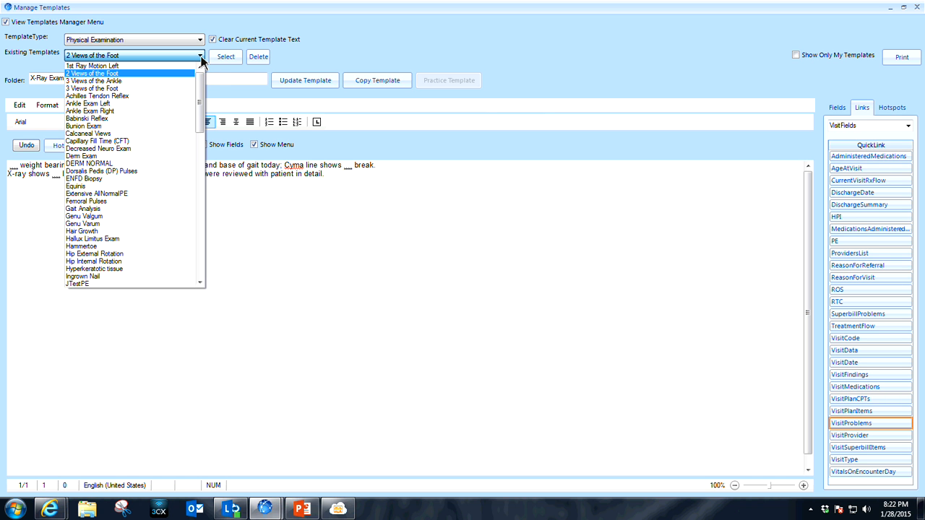
left_click(201, 55)
left_click(201, 56)
left_click(201, 55)
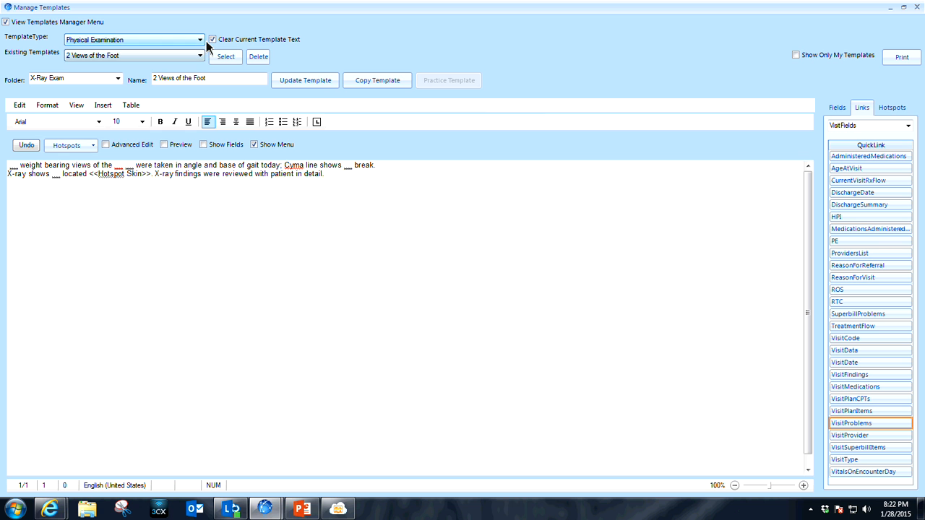
Load the Achilles Tendon Counseling template from the Plan type to review its wording.
left_click(201, 40)
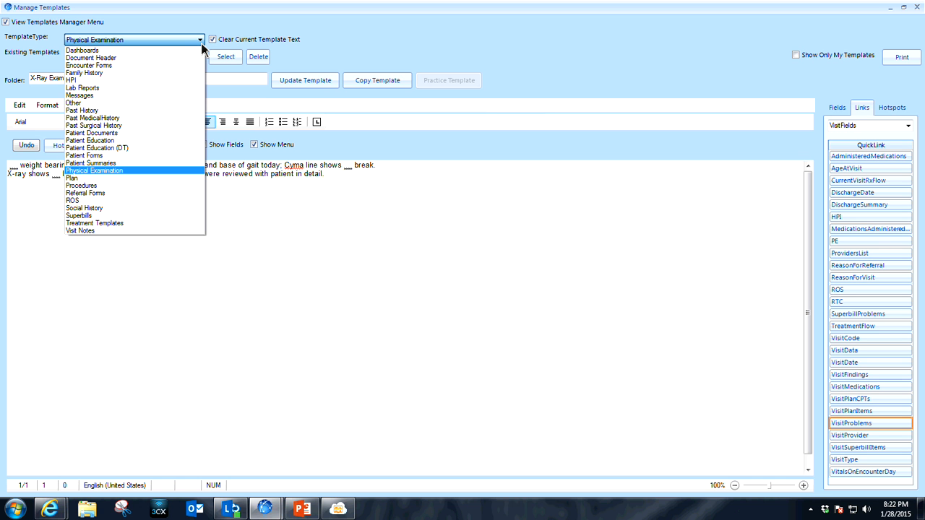
left_click(135, 179)
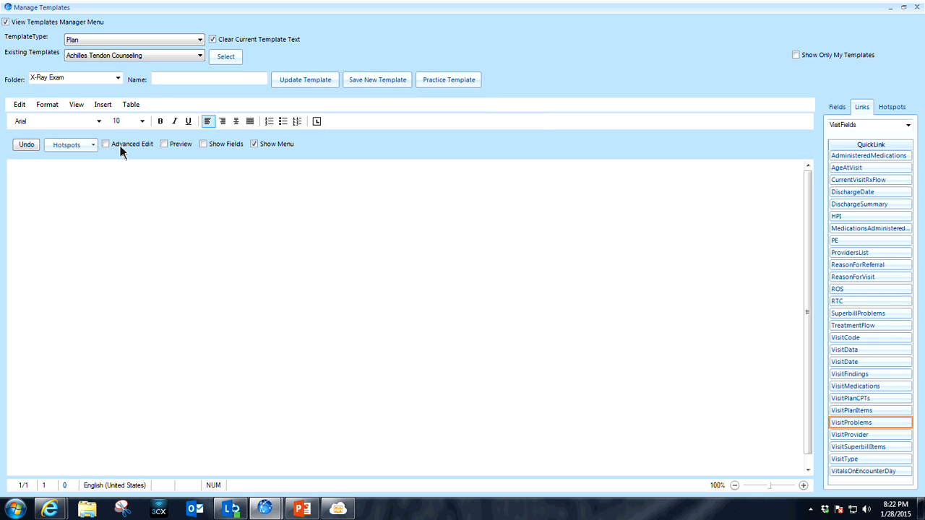
left_click(203, 56)
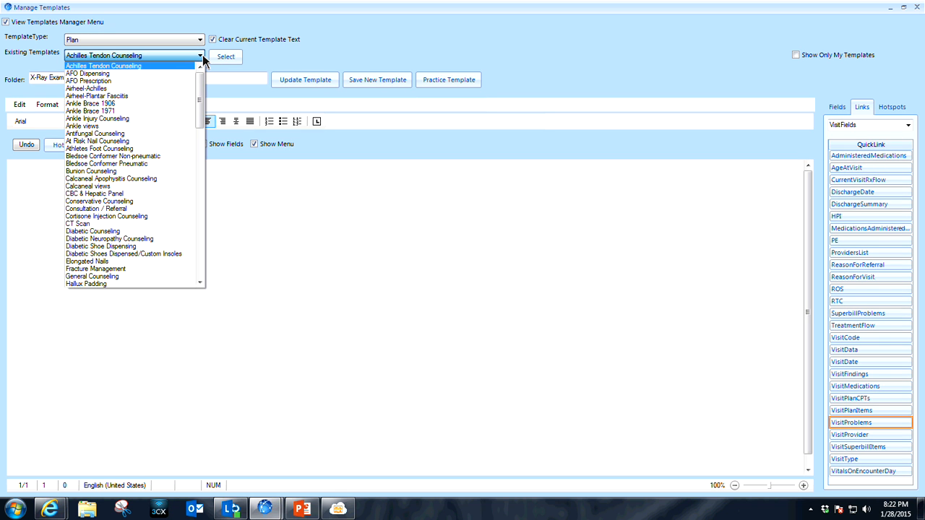
left_click(134, 66)
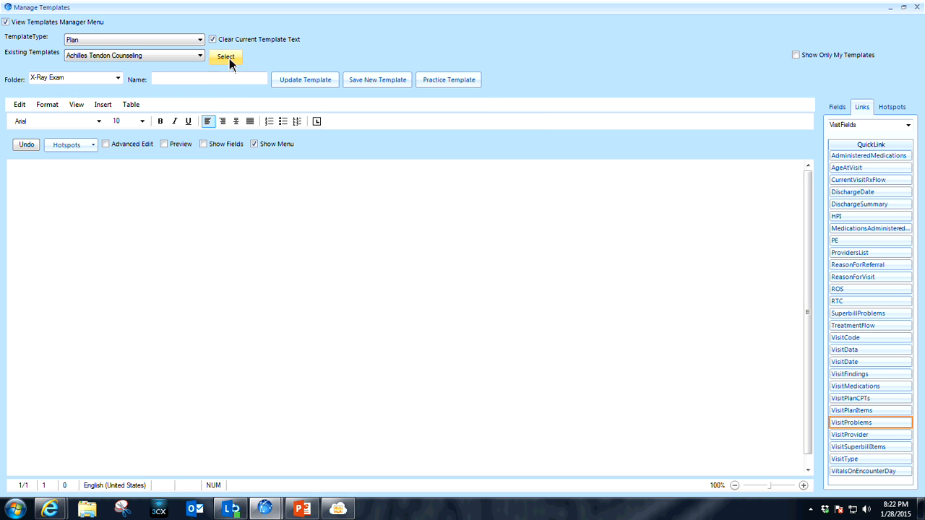
left_click(229, 60)
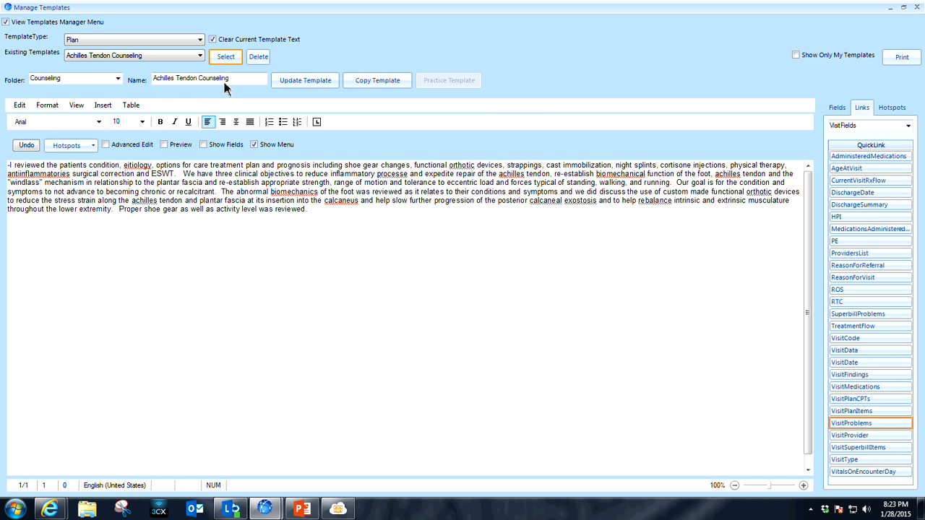
Load the Thank You Letter template from the Referral Forms type to examine its linked fields.
left_click(200, 39)
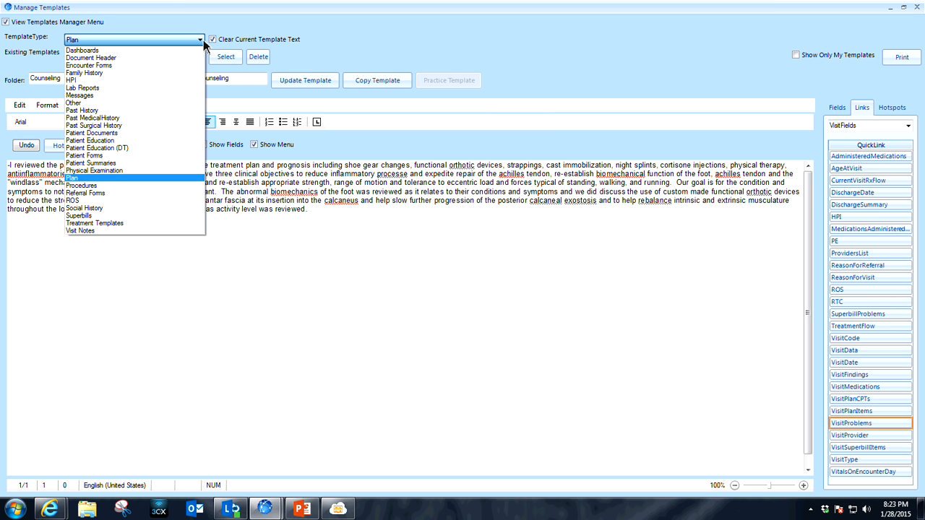
left_click(143, 194)
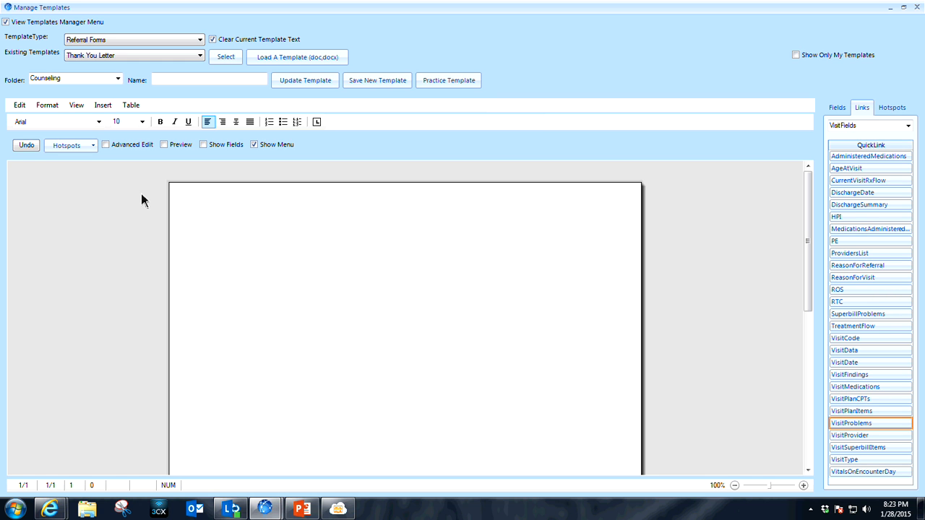
left_click(227, 57)
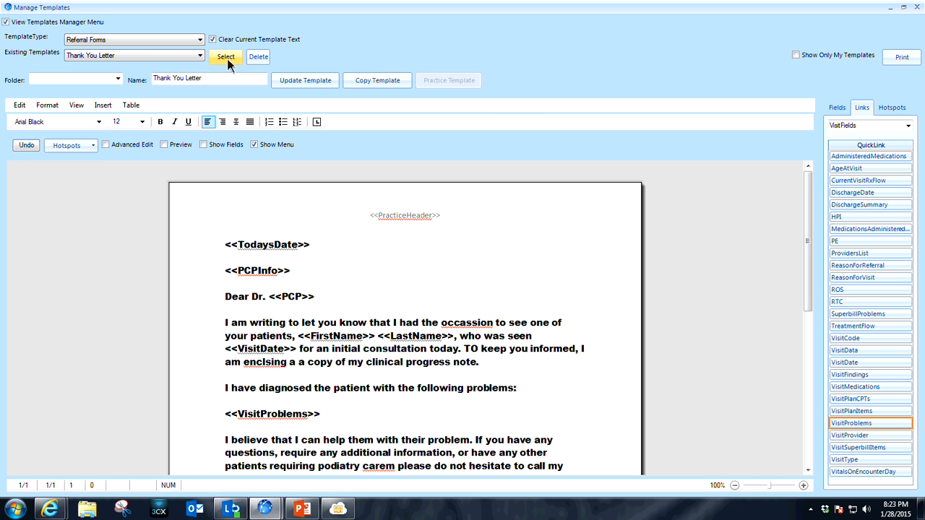
left_click(228, 59)
left_click(200, 40)
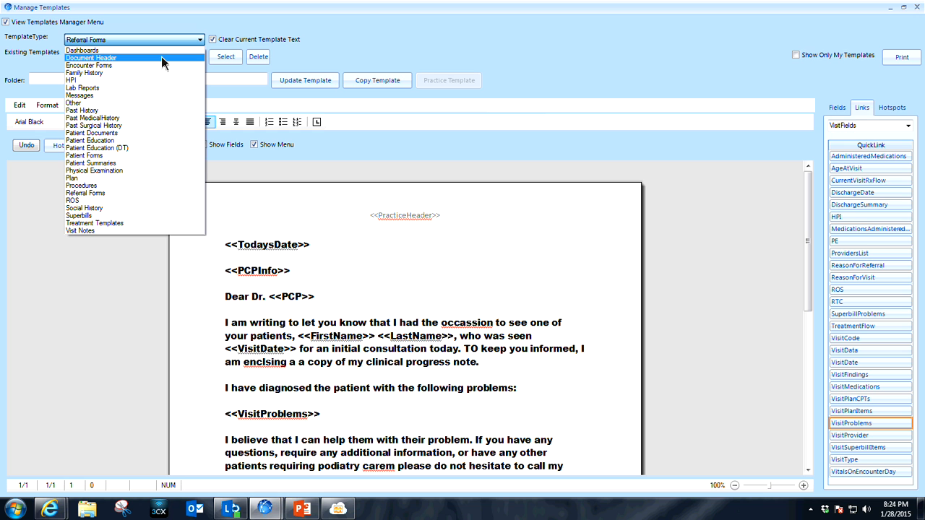
left_click(200, 46)
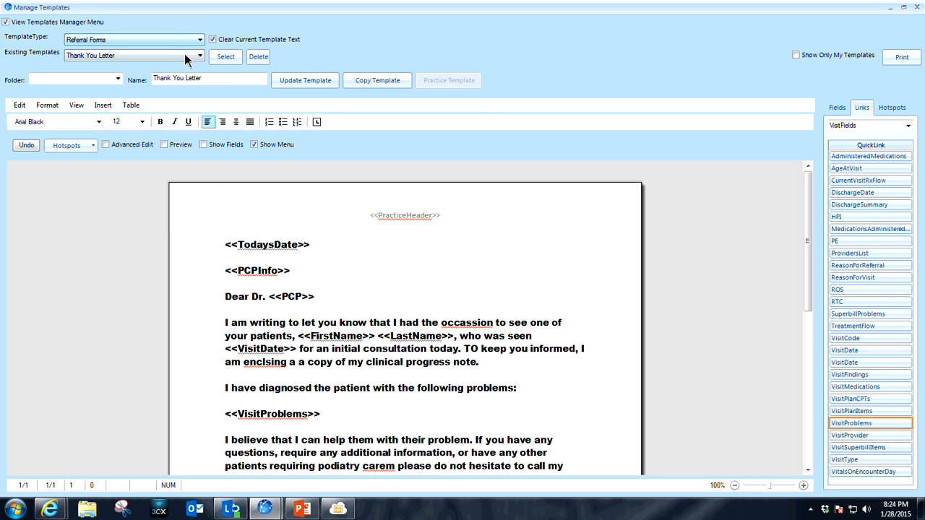
Open the letter's header area for editing and show the Misc links available for it.
left_click(76, 105)
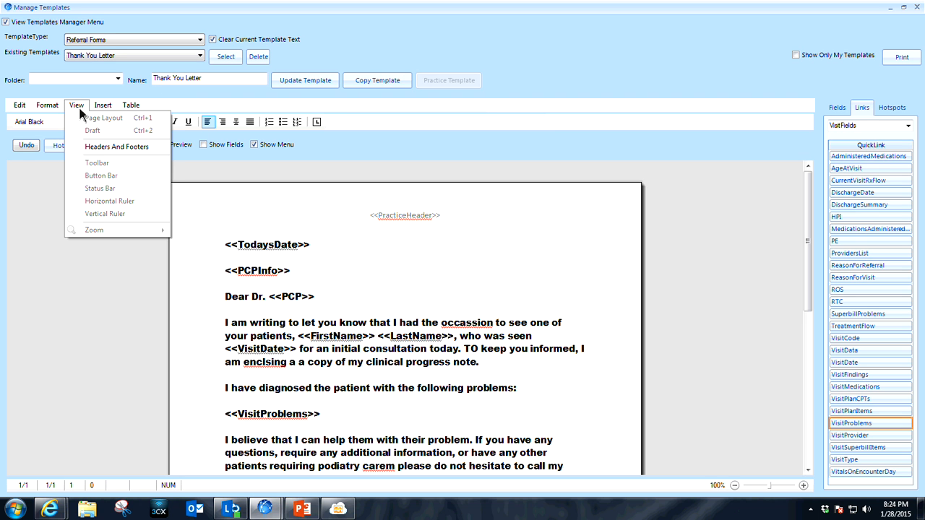
left_click(99, 147)
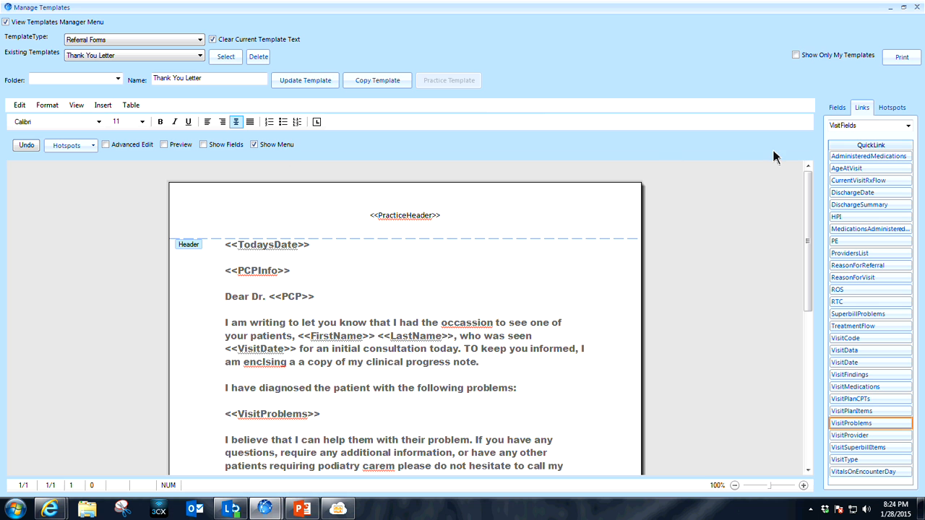
left_click(908, 126)
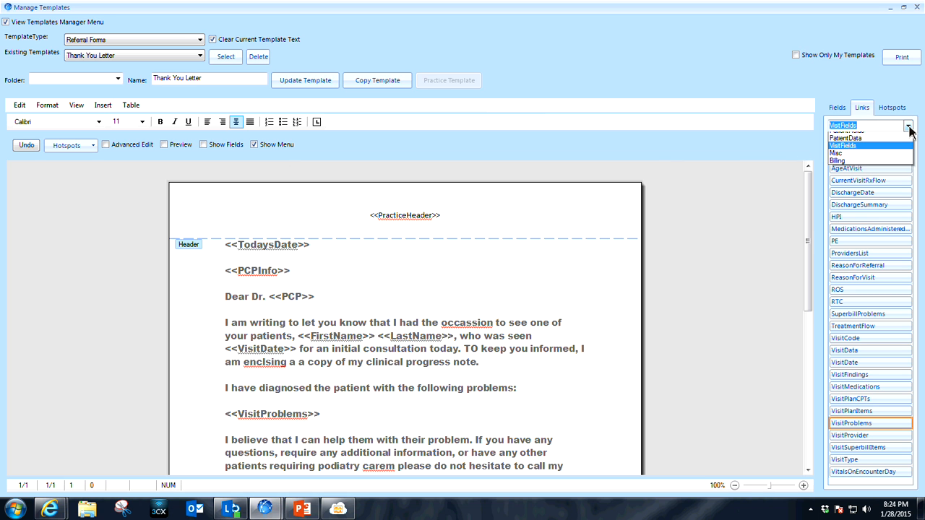
left_click(881, 159)
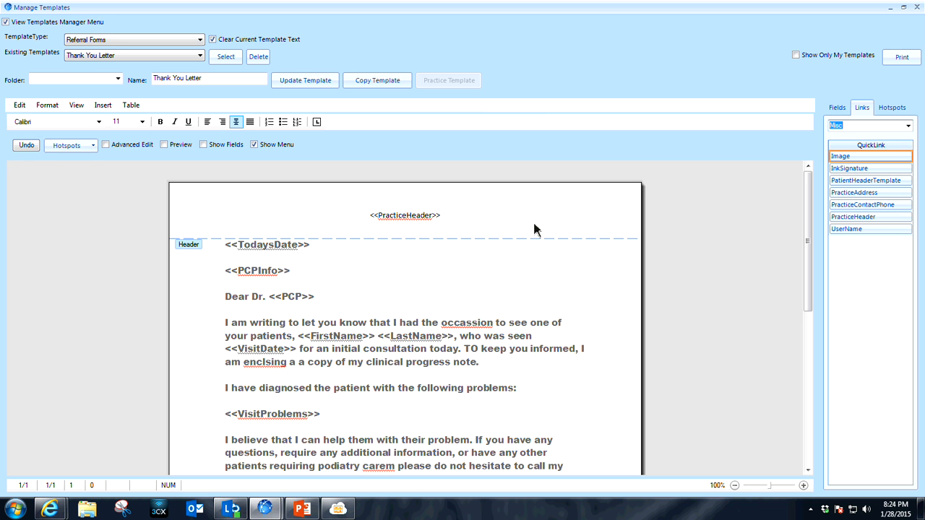
Return to the letter body, review it down to the closing, and close the template manager.
left_click(548, 268)
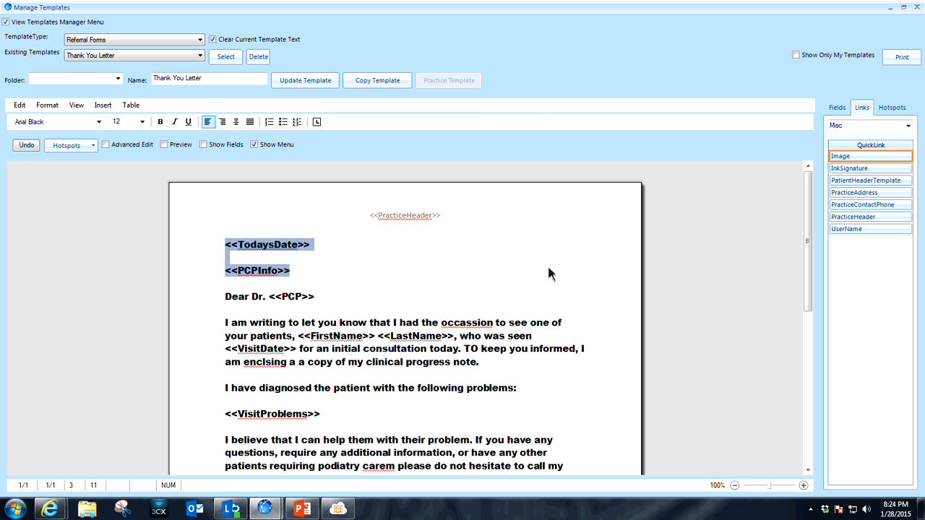
left_click(553, 251)
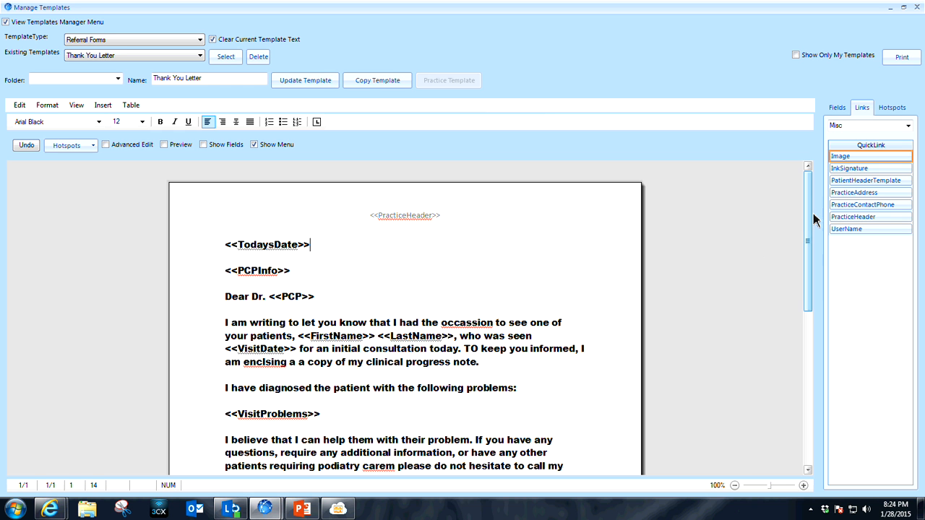
left_click_drag(809, 188, 808, 217)
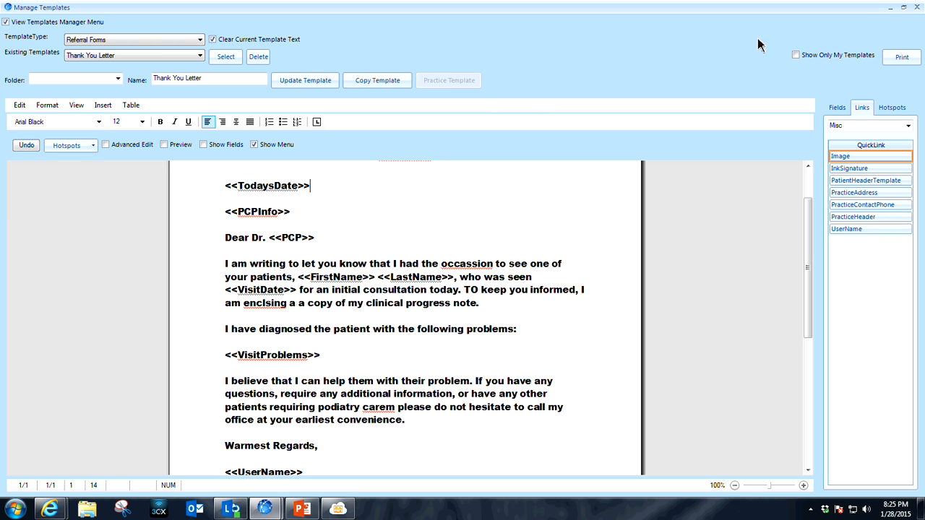
left_click(917, 7)
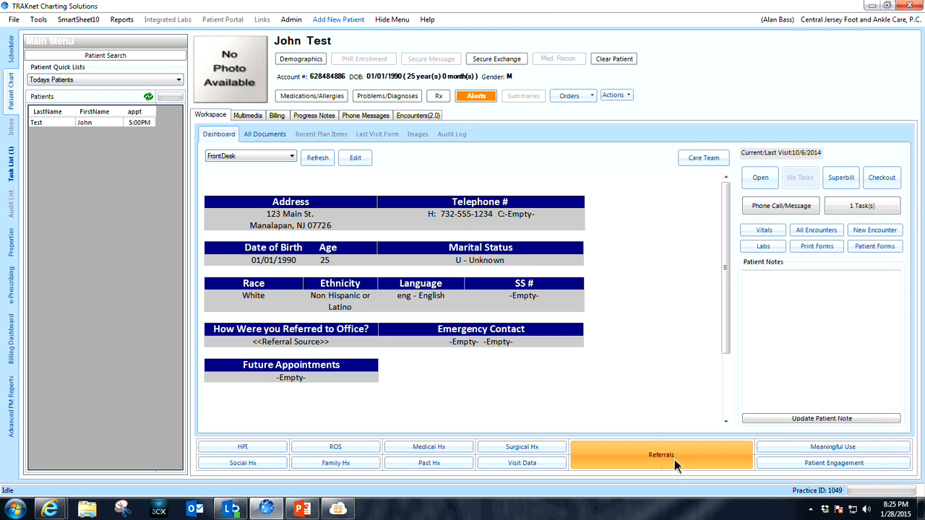
Open the patient's referrals, review the Thank You Letter down to the signature, and check the visit note before returning to the letter.
left_click(675, 459)
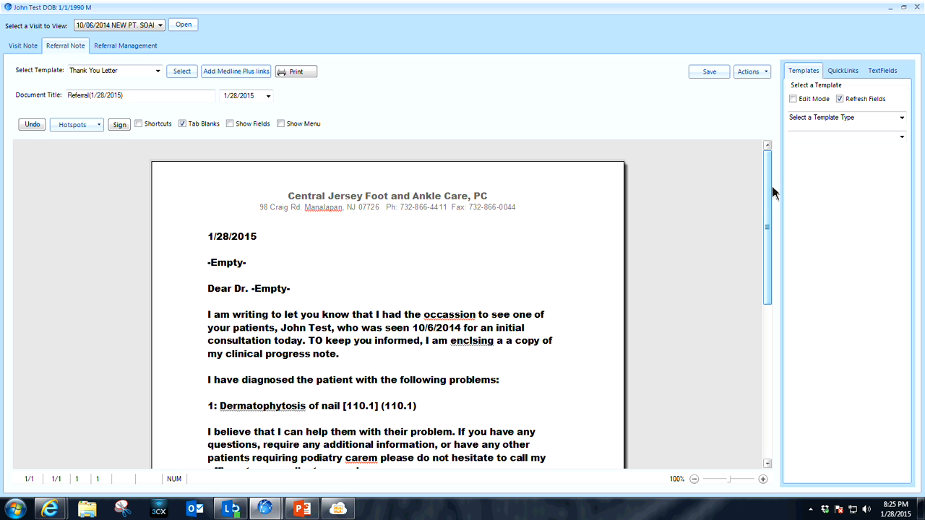
left_click_drag(768, 180, 771, 205)
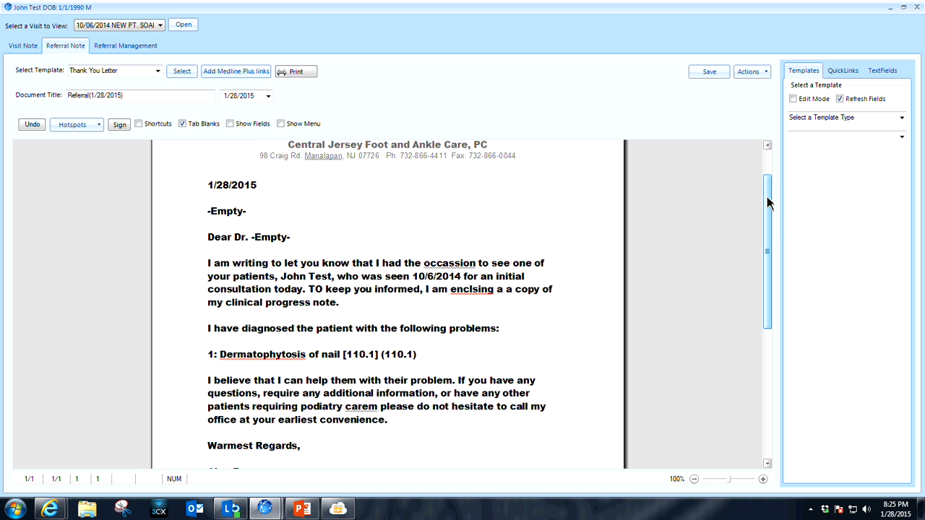
left_click_drag(769, 203, 777, 247)
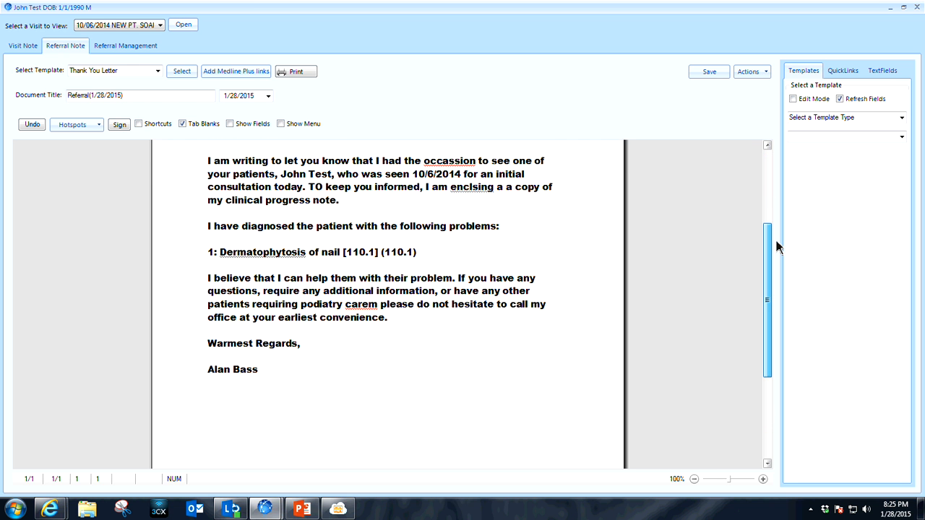
left_click(23, 46)
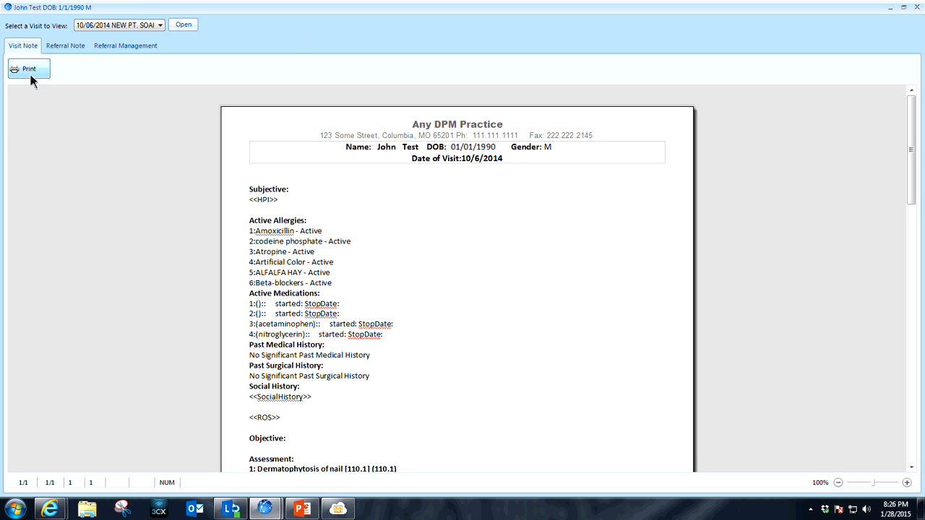
left_click(60, 48)
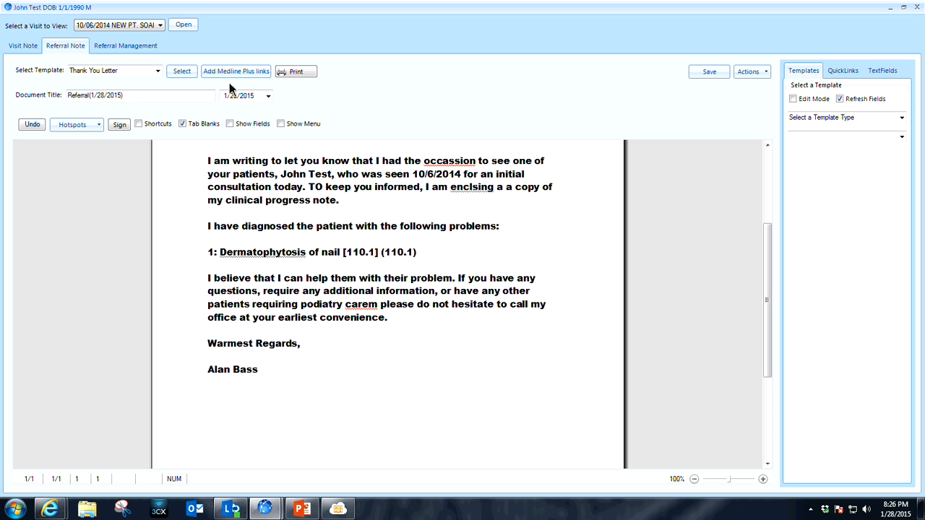
Save the Thank You Letter as a referral document in the patient's chart and close the referral window.
left_click(709, 75)
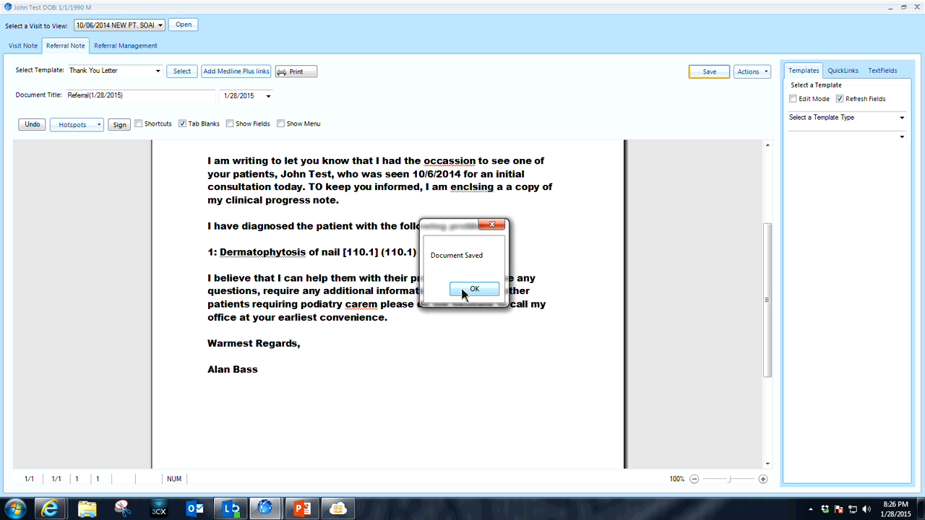
left_click(462, 290)
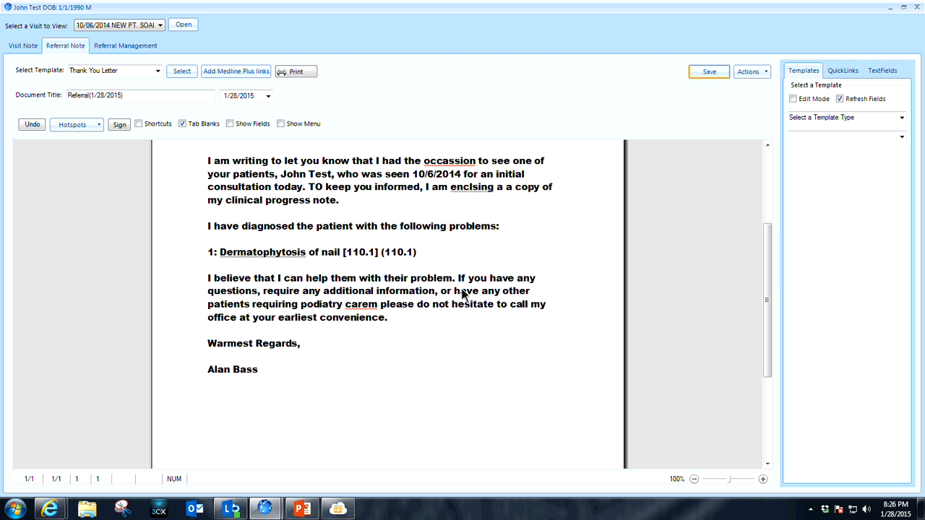
left_click(909, 8)
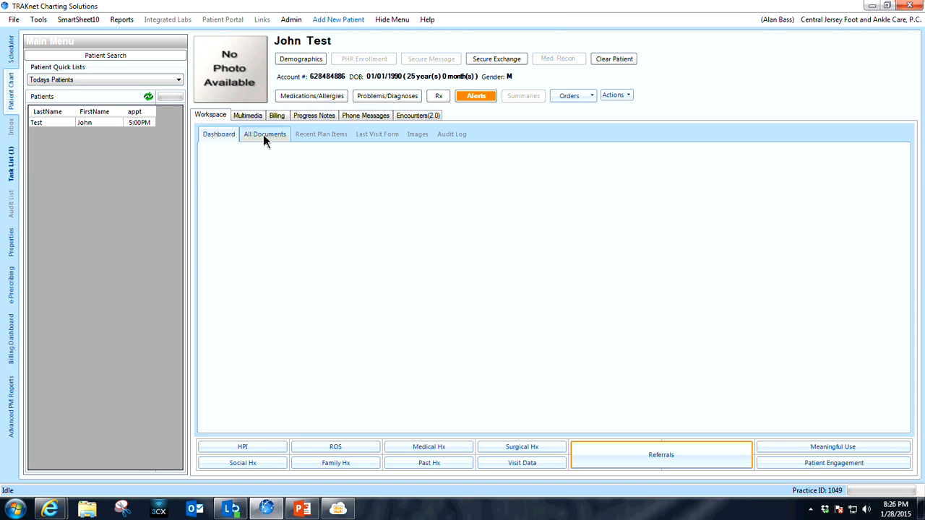
View the list of all documents in the patient's chart and return to the FrontDesk dashboard.
left_click(264, 134)
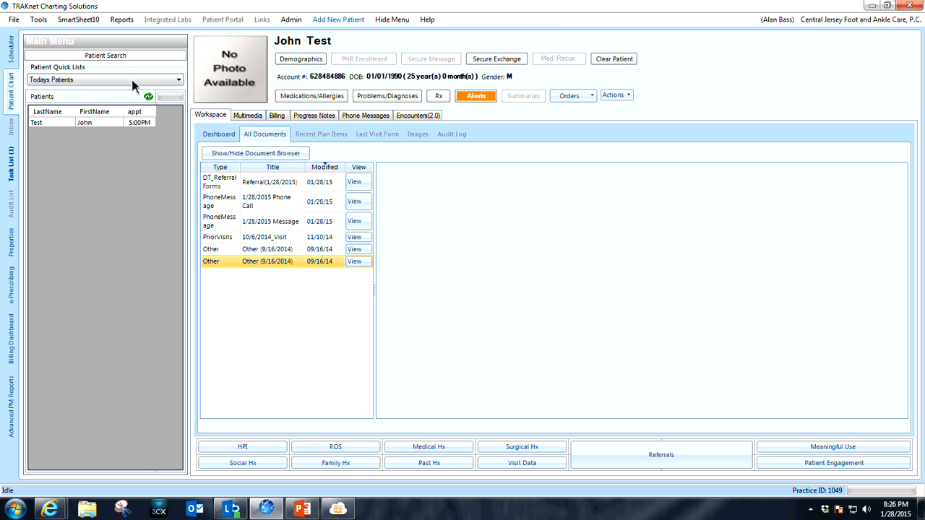
left_click(224, 136)
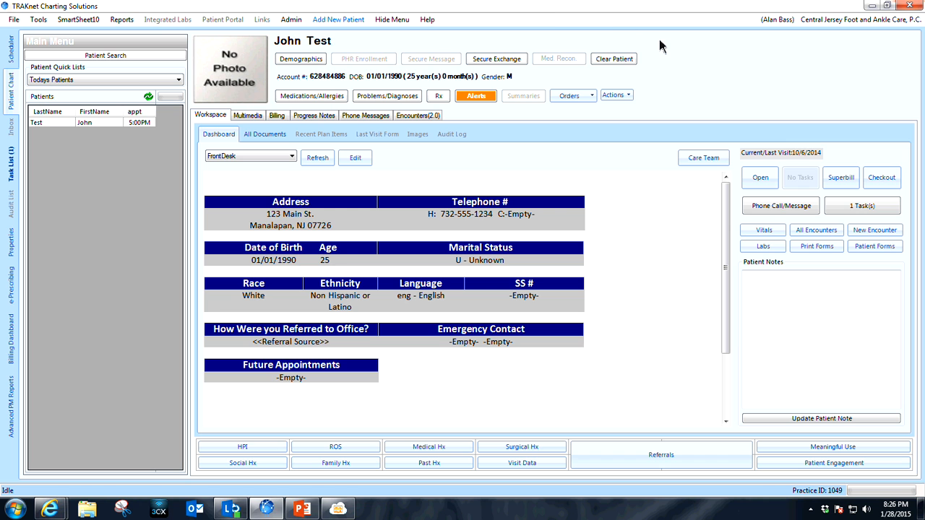
Open the template manager and set the template type to Encounter Forms.
left_click(777, 20)
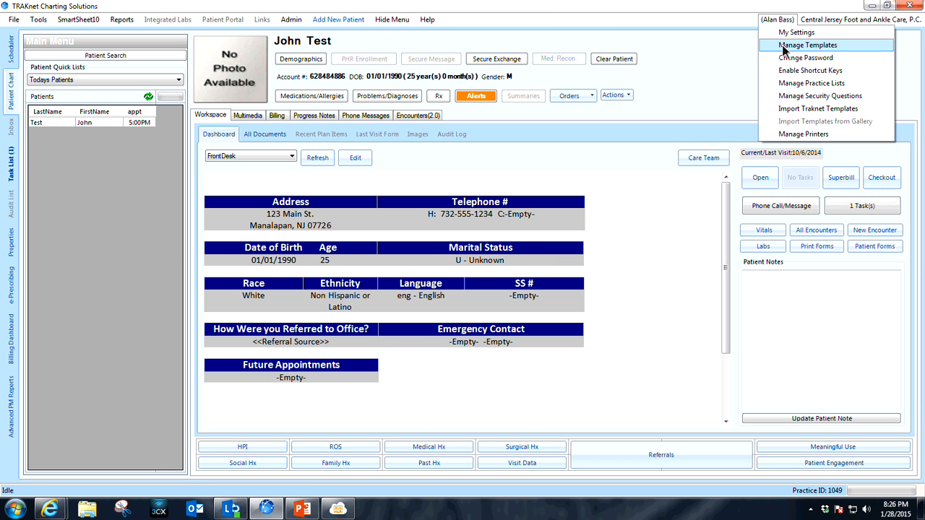
left_click(783, 47)
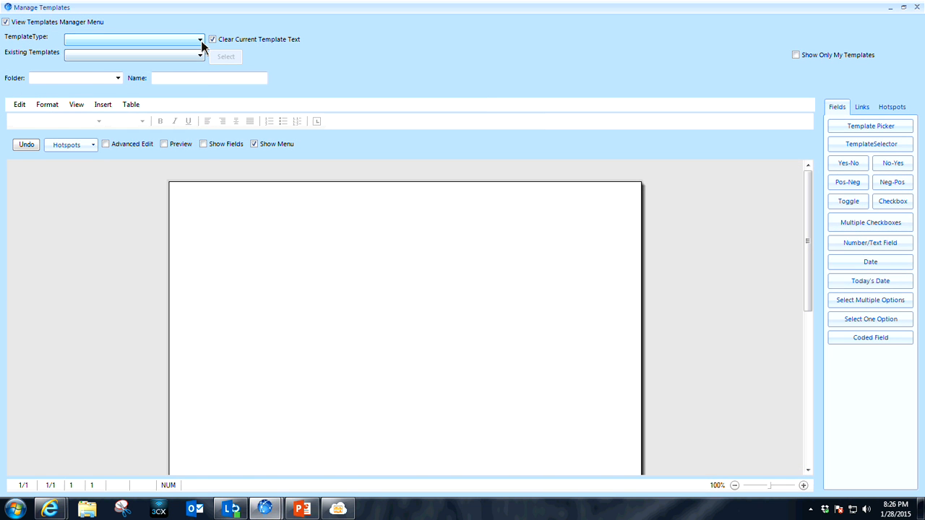
left_click(200, 40)
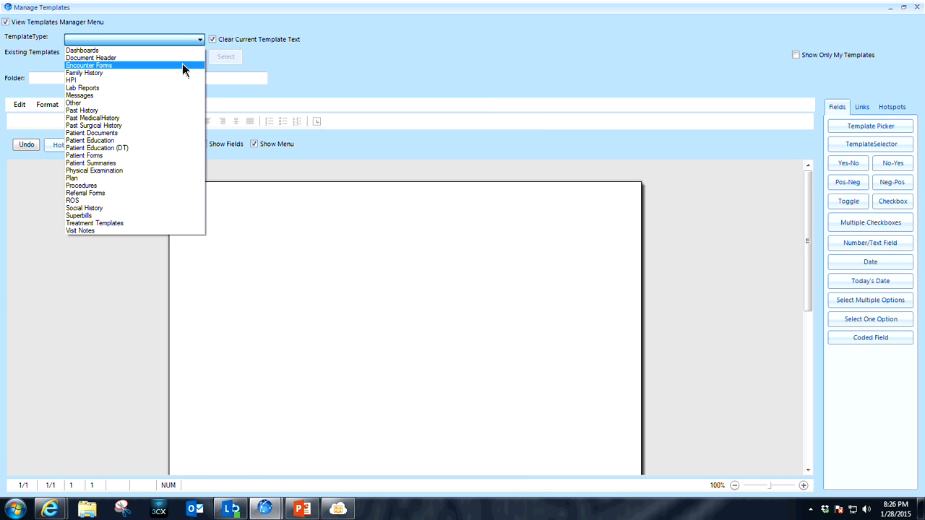
left_click(183, 66)
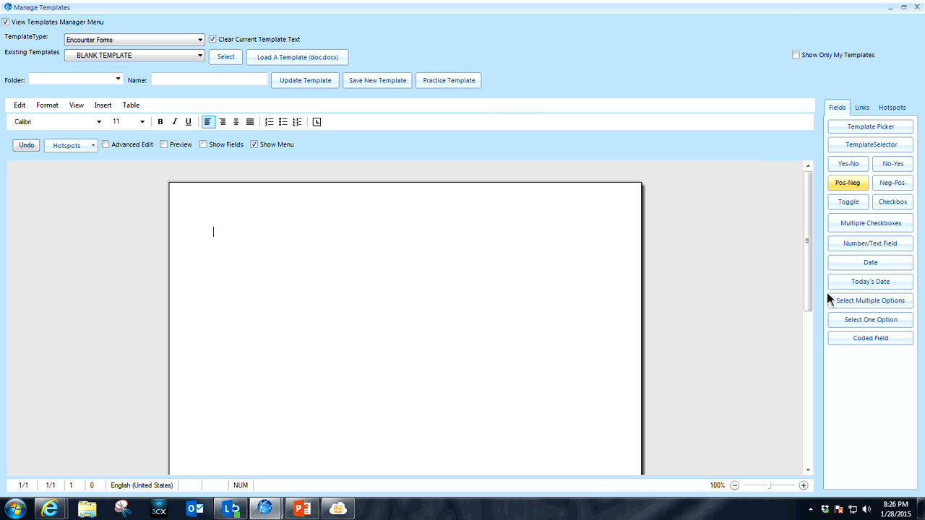
Look over the PatientData links and the insertable fields, and load BLANK TEMPLATE to examine its empty body.
left_click(867, 110)
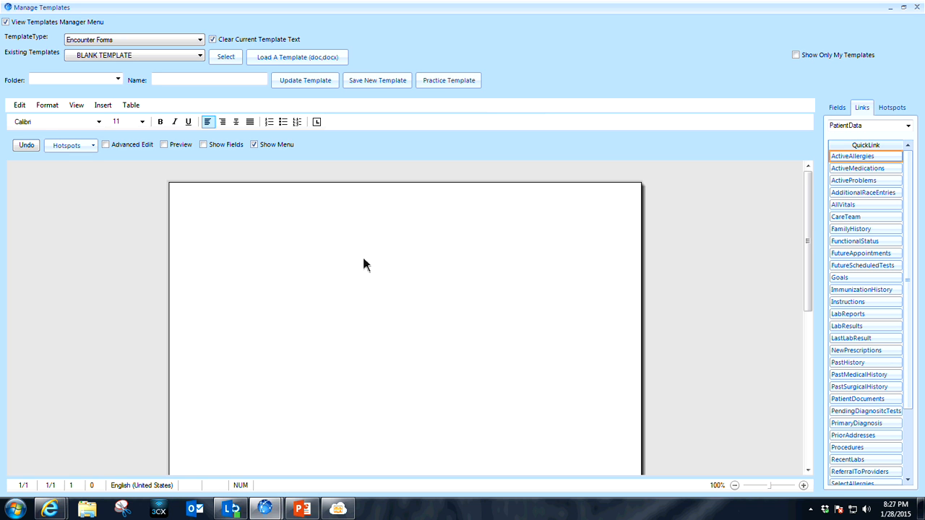
left_click(844, 106)
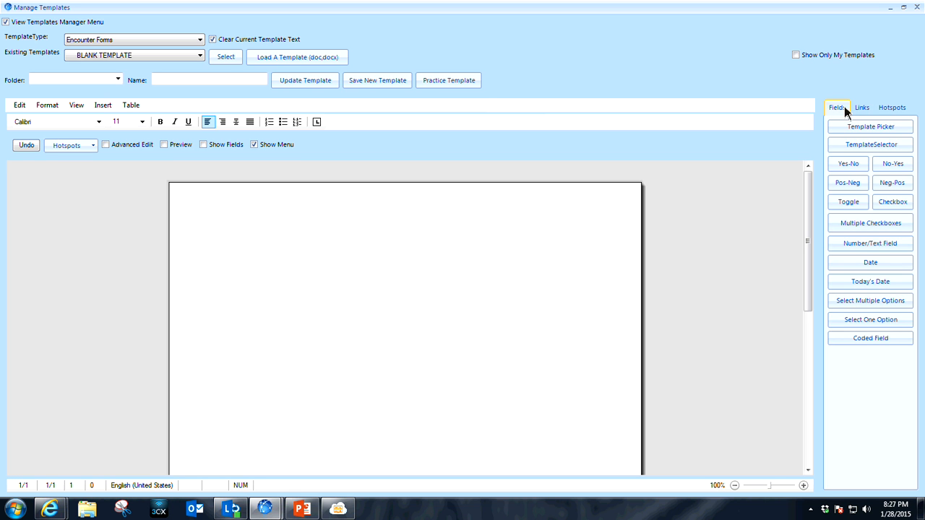
left_click(225, 57)
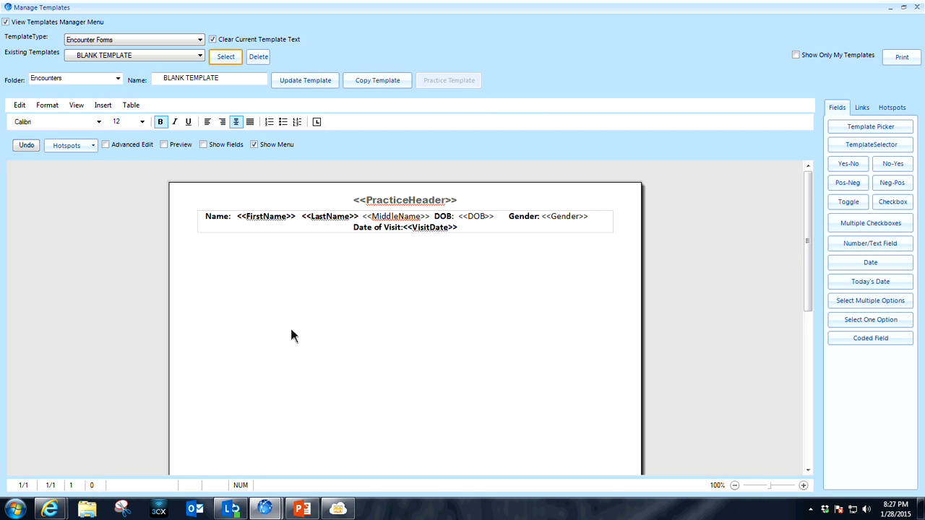
left_click(205, 271)
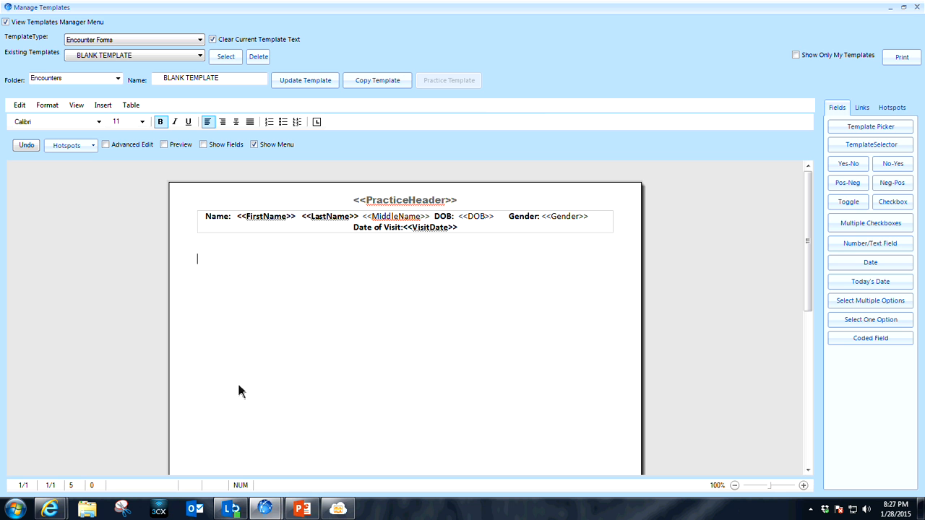
Load the NEW PT. SOAP TEMPLATE encounter form.
left_click(199, 56)
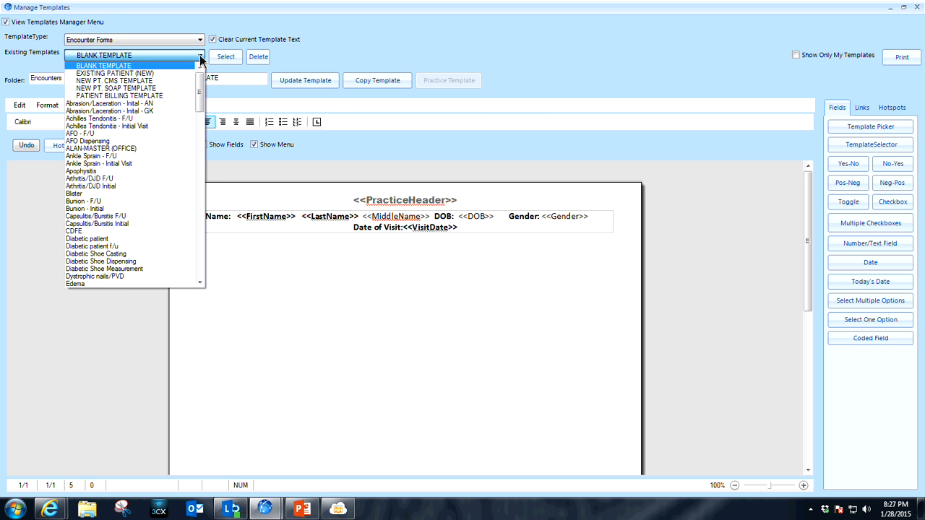
left_click(160, 88)
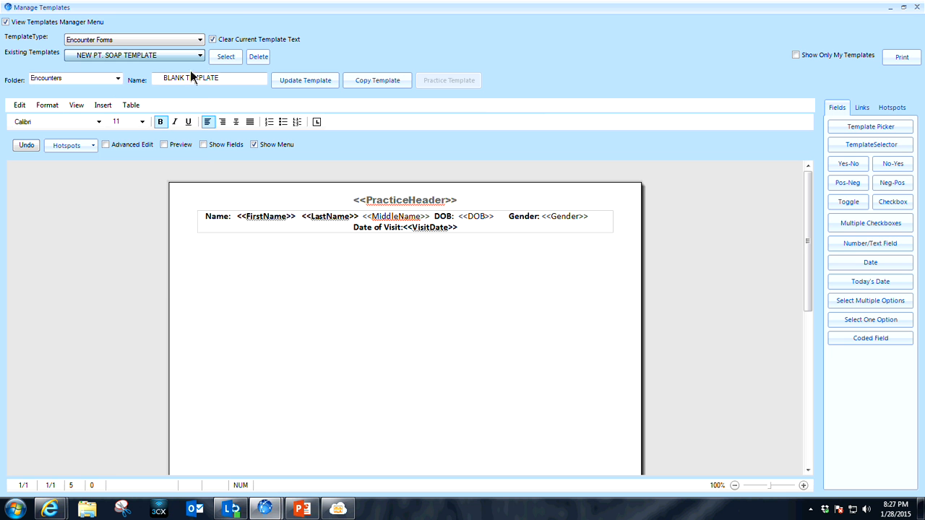
left_click(225, 58)
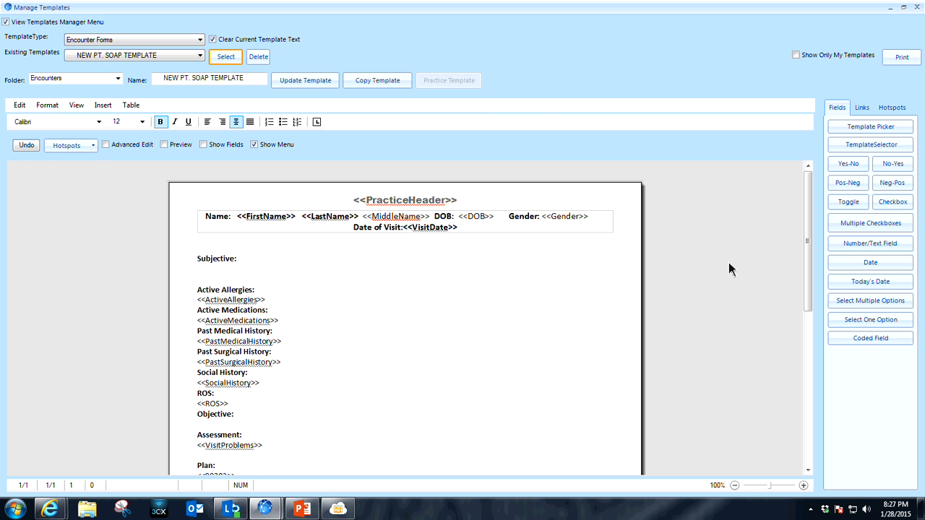
Start the Template Picker below the 99203 field in the Plan section and list the HPI templates in all folders.
left_click_drag(808, 190, 808, 252)
left_click(210, 357)
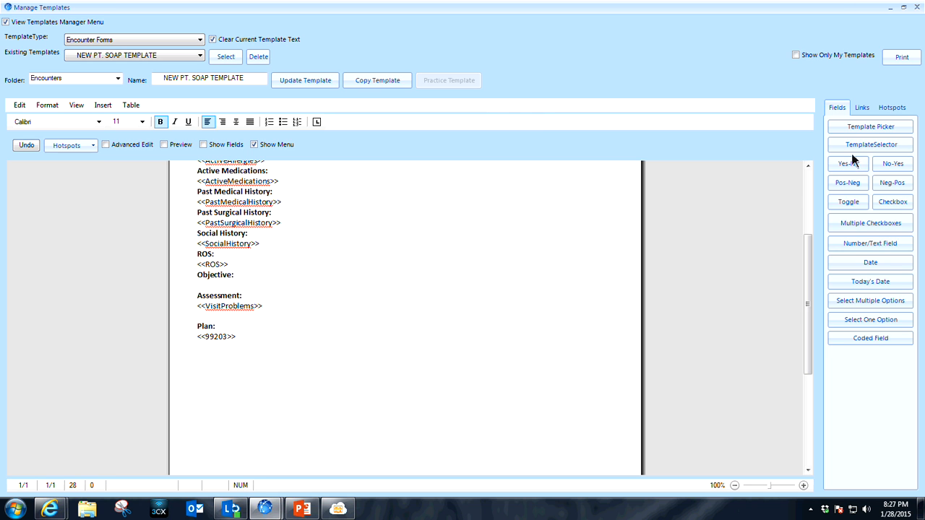
left_click(882, 130)
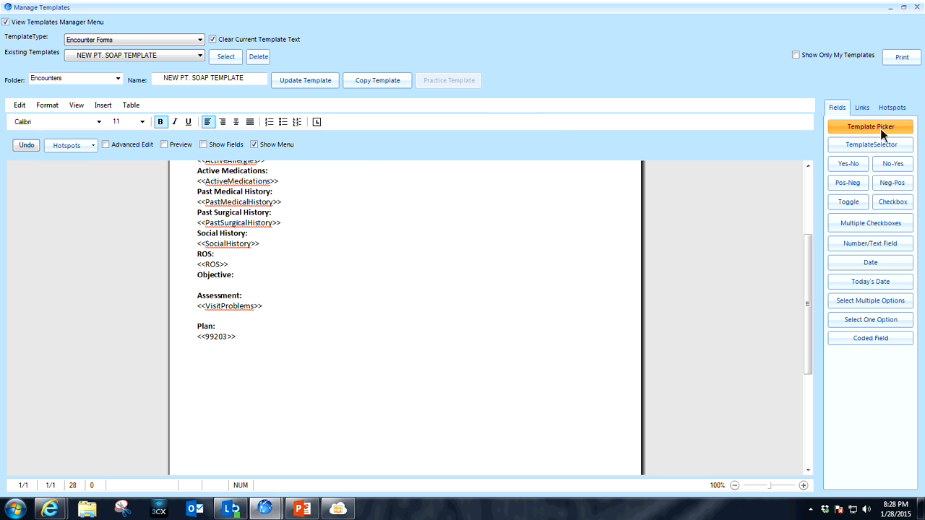
left_click(563, 169)
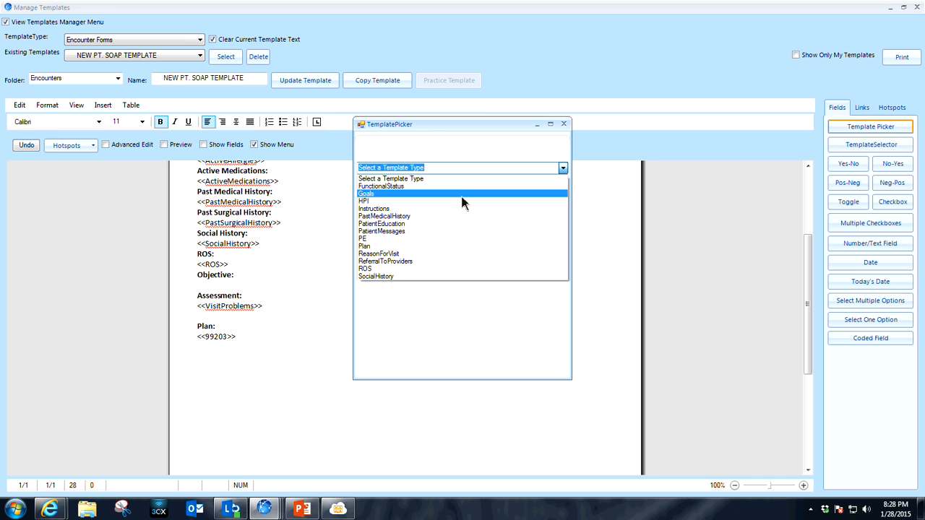
left_click(420, 202)
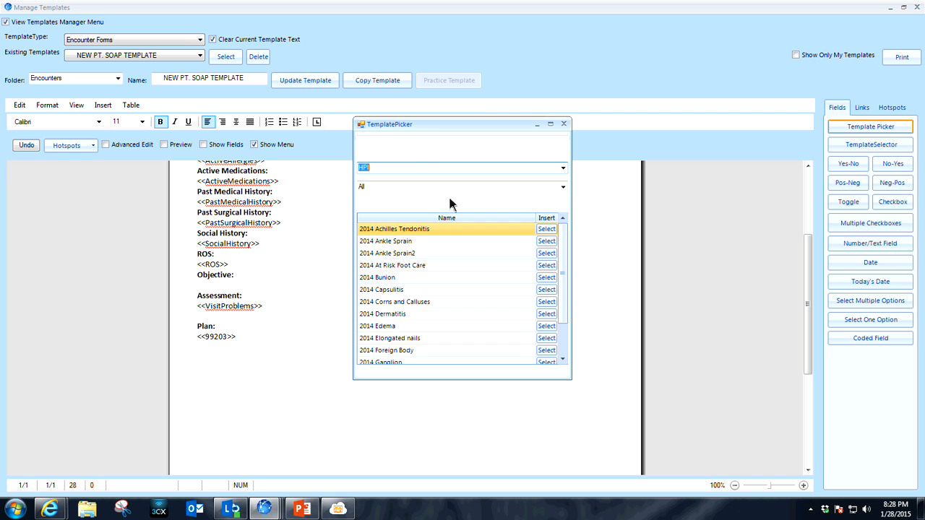
left_click(564, 187)
left_click(563, 187)
Insert the Achilles Tendon Counseling template from the Plan type into the encounter form and close the template manager.
left_click(563, 168)
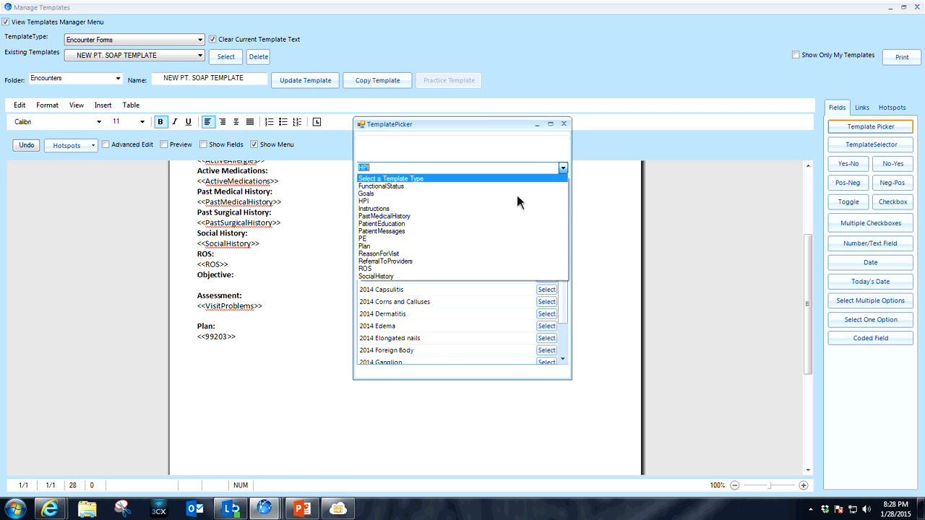
left_click(457, 246)
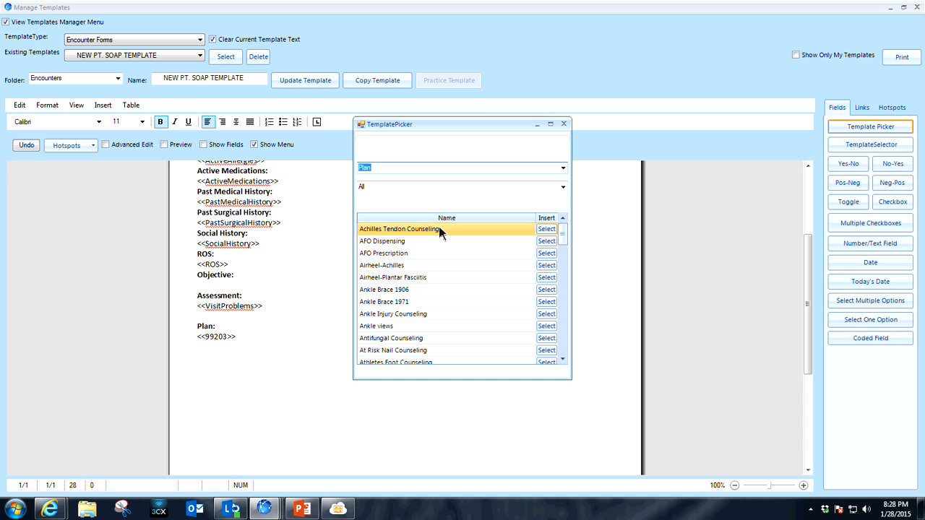
left_click(547, 230)
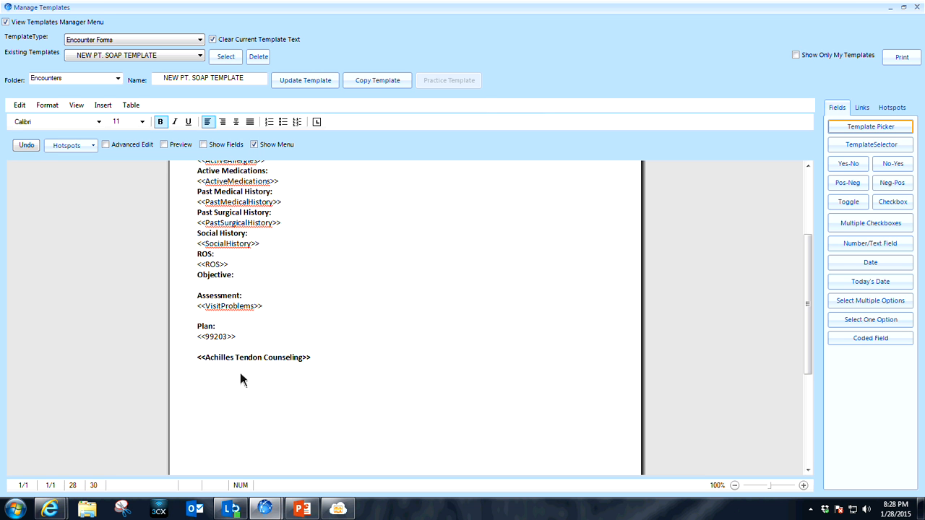
left_click(917, 7)
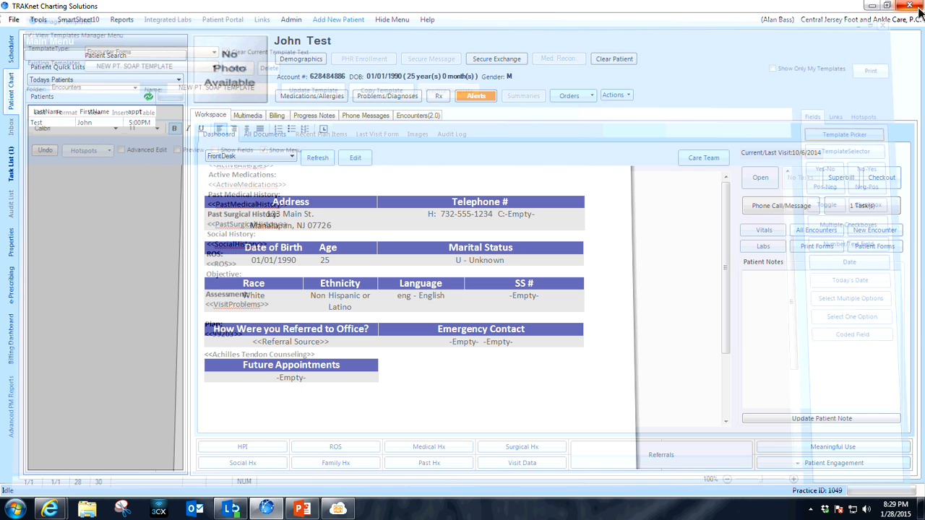